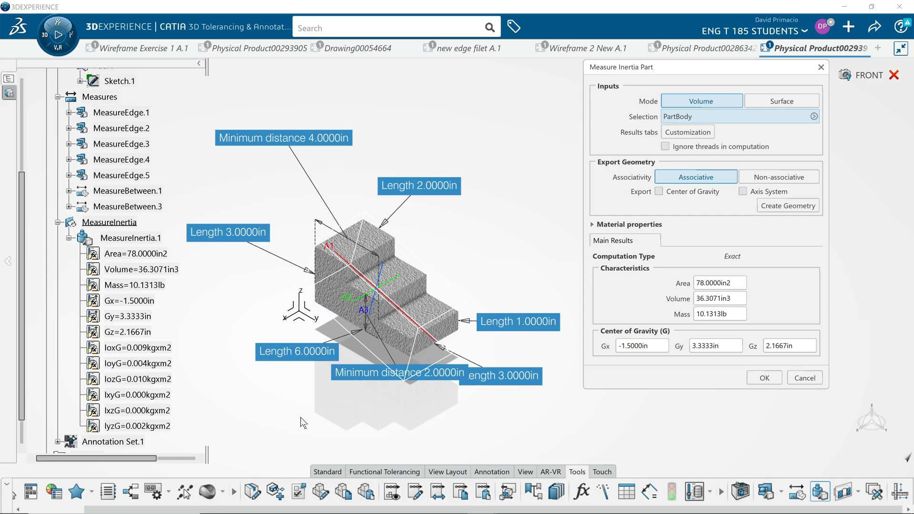
# Accept the inertia measurement of the PartBody, hide the MeasureInertia set, and collapse its branch.
pyautogui.click(768, 377)
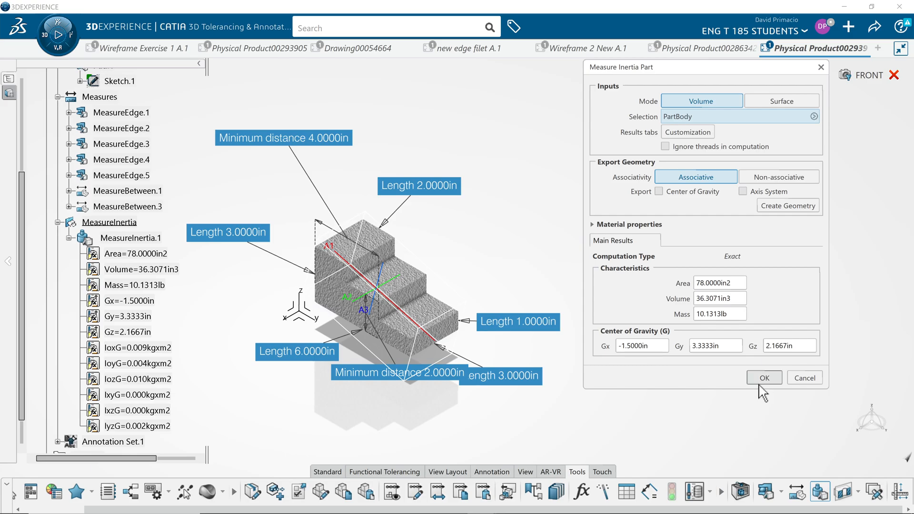
pyautogui.click(763, 378)
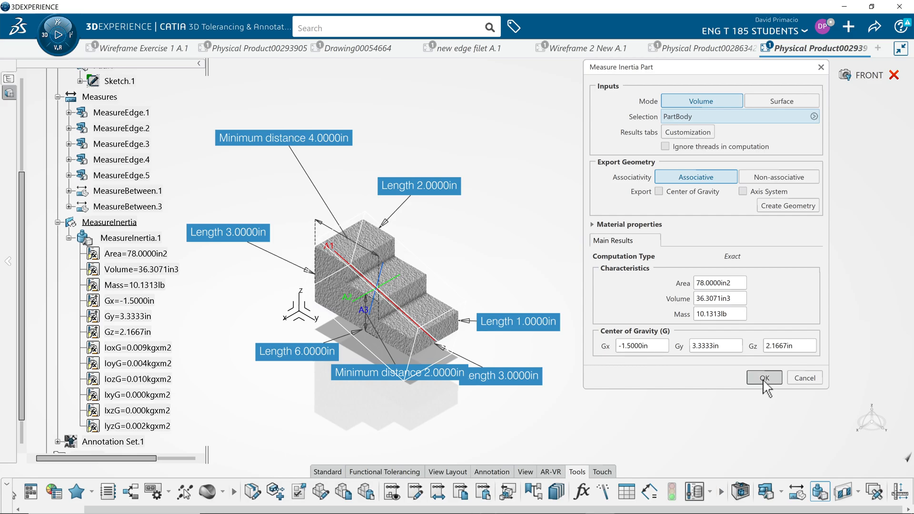
pyautogui.rightClick(106, 224)
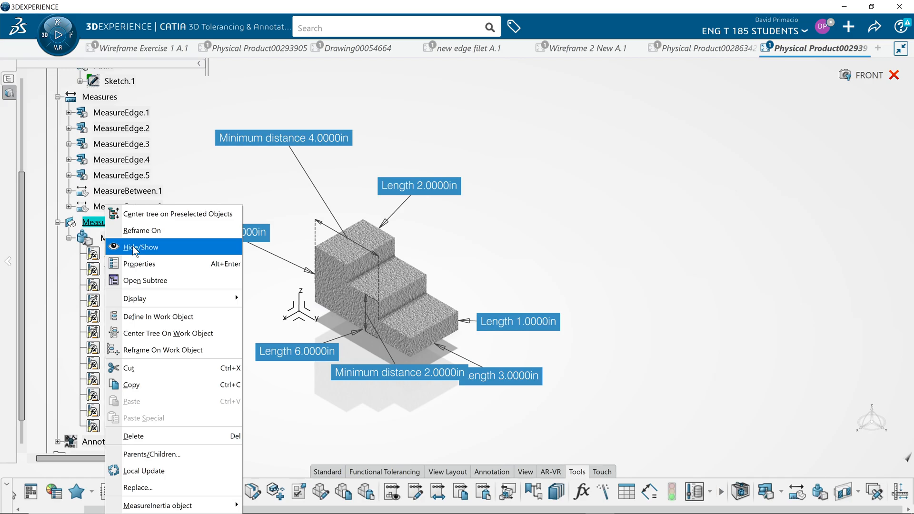
pyautogui.click(133, 248)
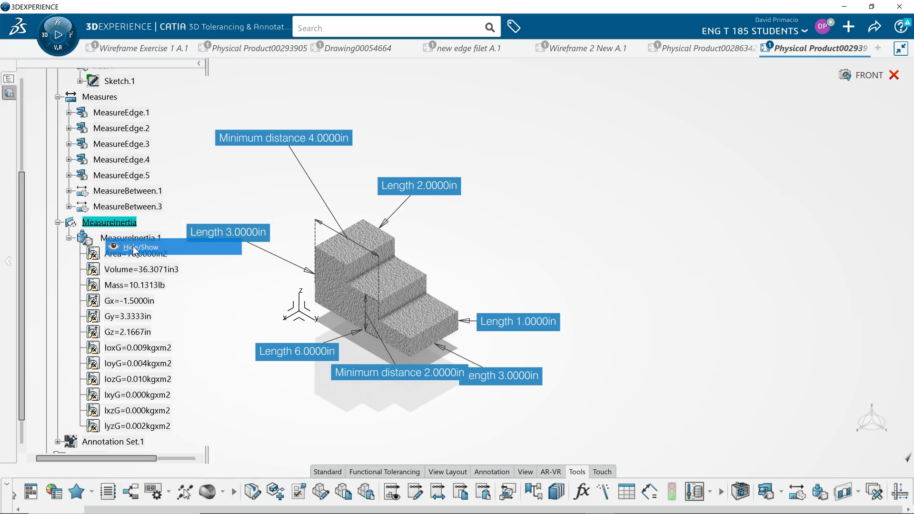
pyautogui.click(57, 222)
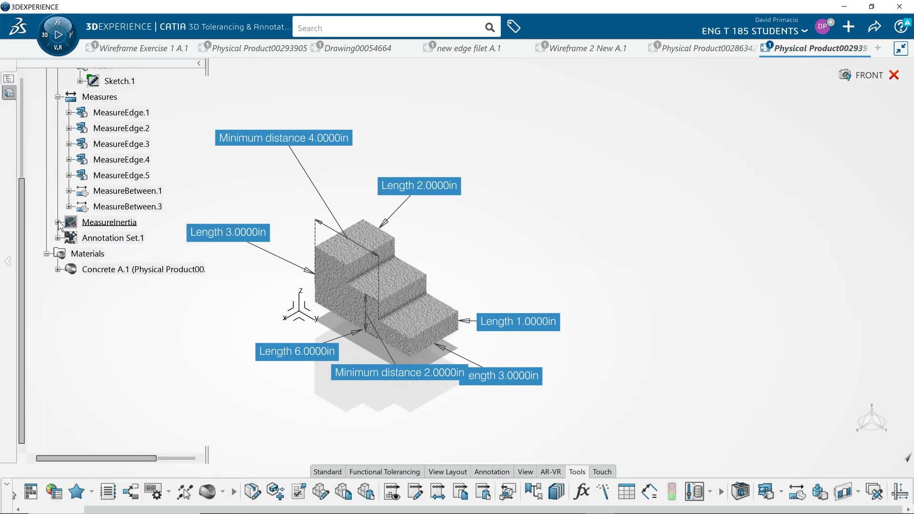
# Hide the Measures set so the length and distance labels are removed from the stepped block.
pyautogui.click(112, 98)
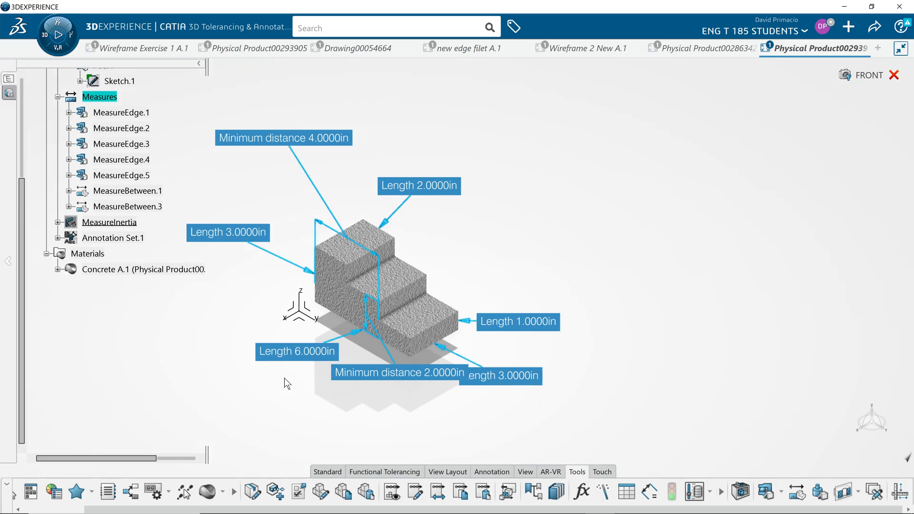
pyautogui.moveTo(206, 302)
pyautogui.mouseDown(button='middle')
pyautogui.moveTo(321, 290)
pyautogui.moveTo(327, 276)
pyautogui.moveTo(314, 300)
pyautogui.mouseUp(button='middle')
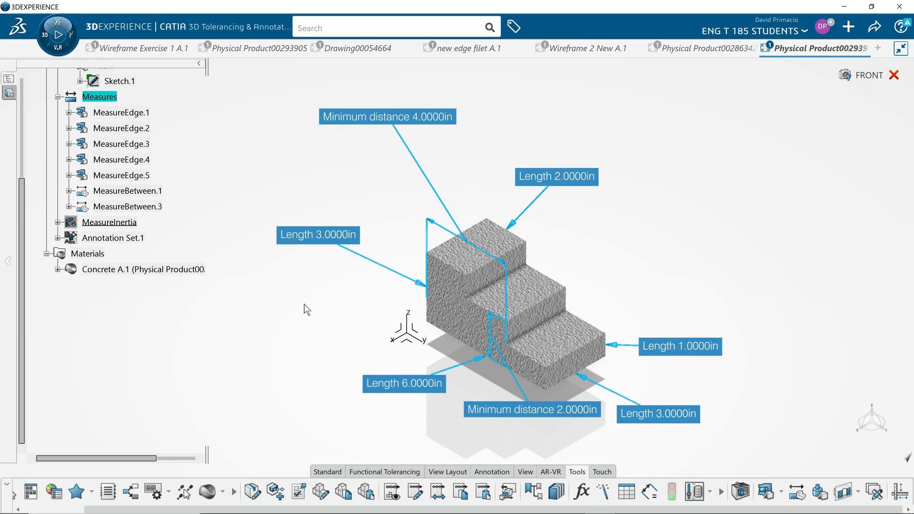
pyautogui.rightClick(91, 98)
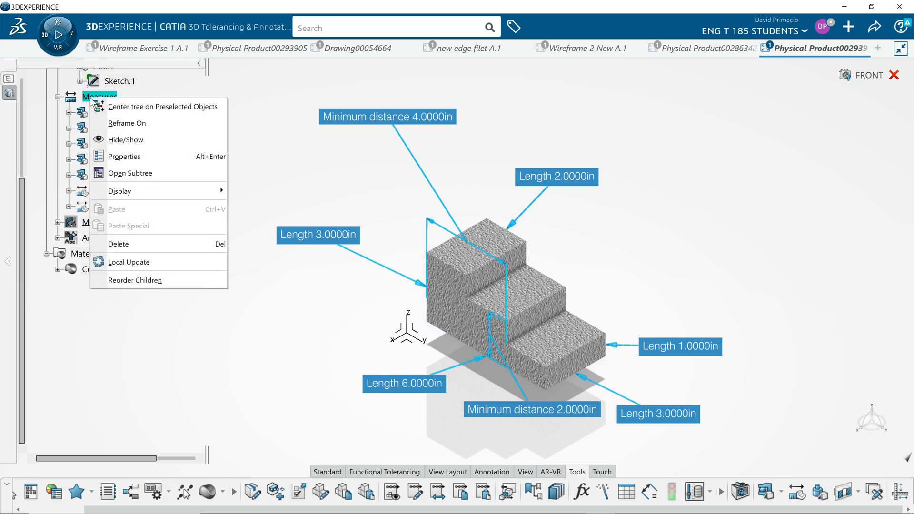
pyautogui.click(122, 140)
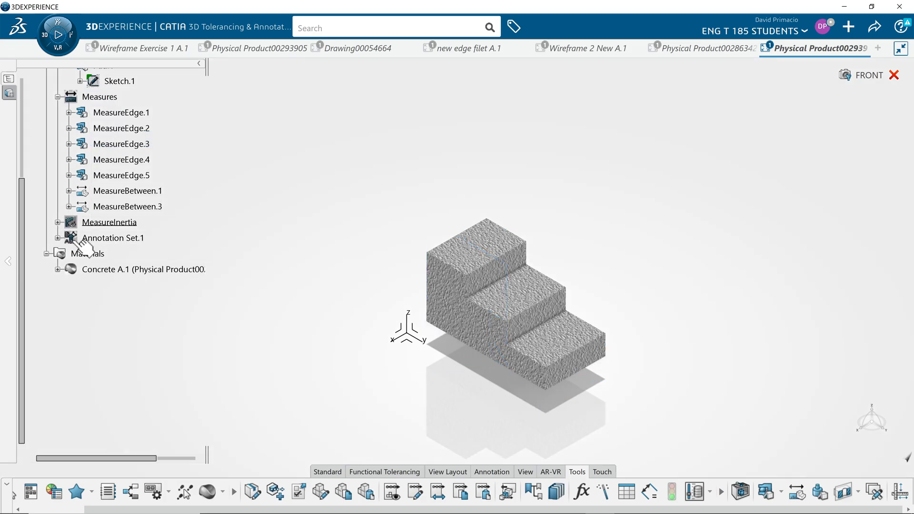
# Show Annotation Set.1 to view the 3D dimensions and datums on the stepped block.
pyautogui.rightClick(111, 239)
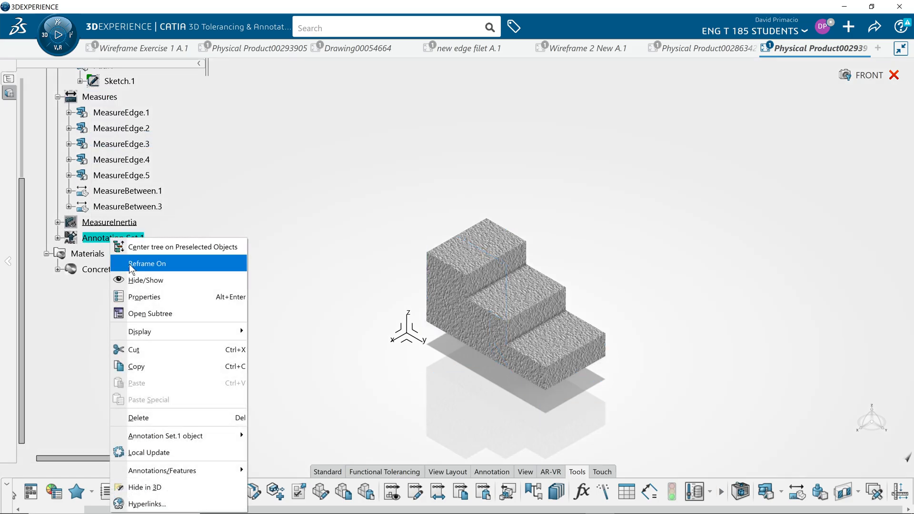
pyautogui.click(132, 280)
pyautogui.moveTo(289, 276); pyautogui.dragTo(278, 232, button='middle')
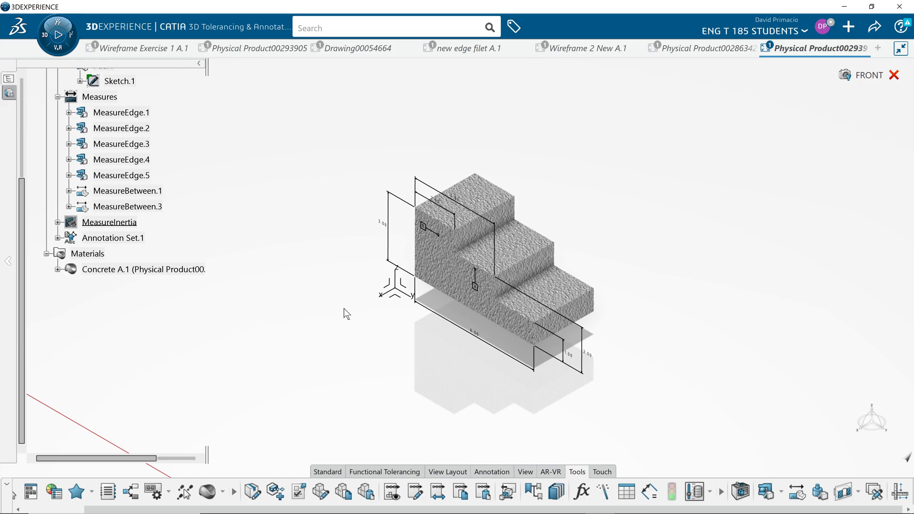
pyautogui.moveTo(356, 309); pyautogui.dragTo(332, 332, button='middle')
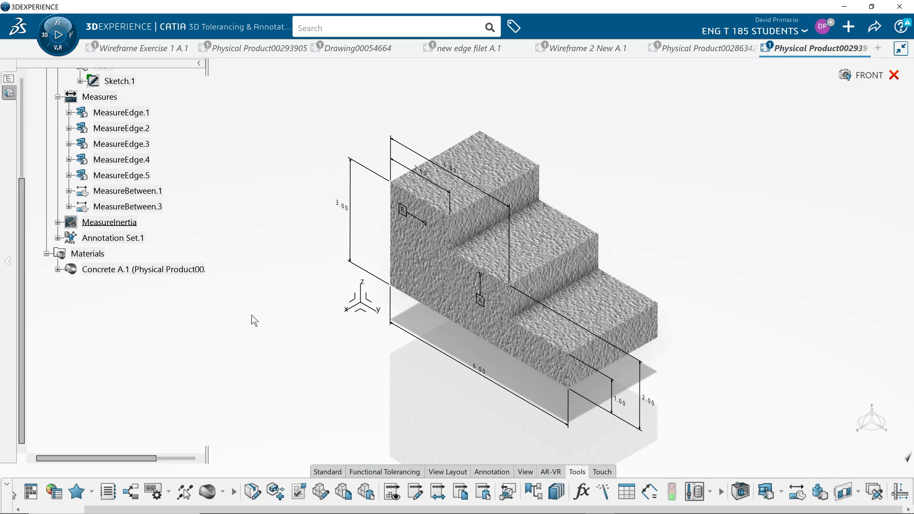
# Show the Measures set and hide it again, and also hide Annotation Set.1.
pyautogui.rightClick(104, 98)
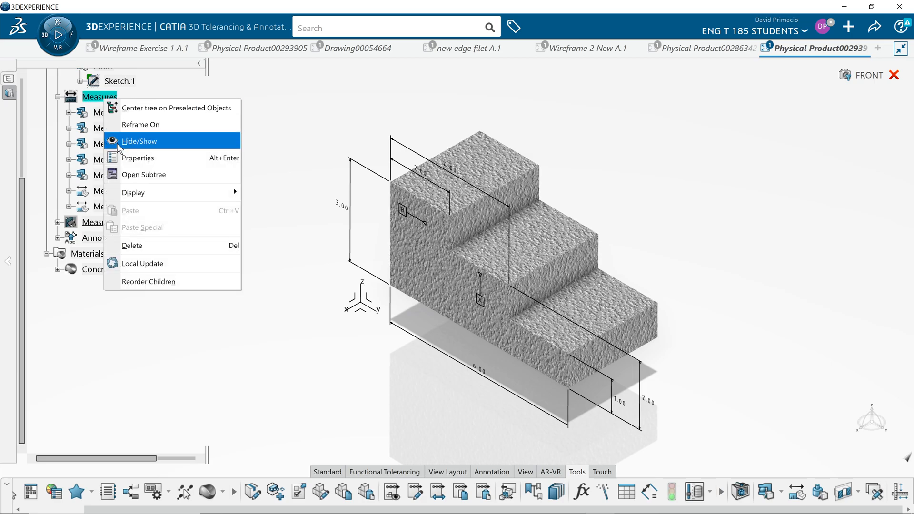
pyautogui.click(119, 141)
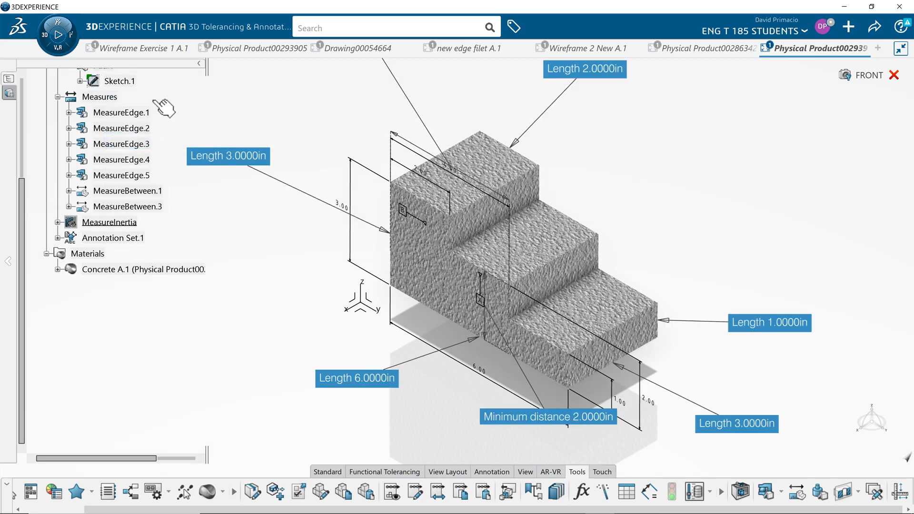
pyautogui.rightClick(103, 98)
pyautogui.click(107, 141)
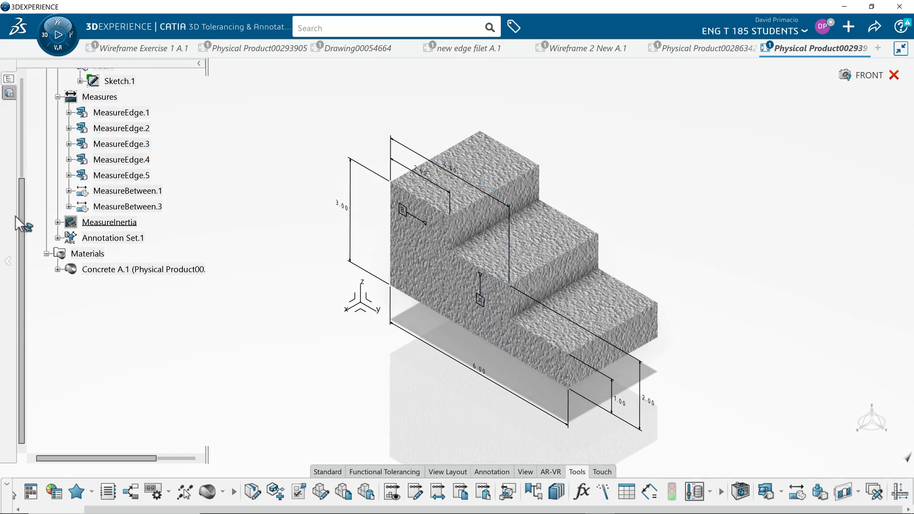
pyautogui.rightClick(116, 237)
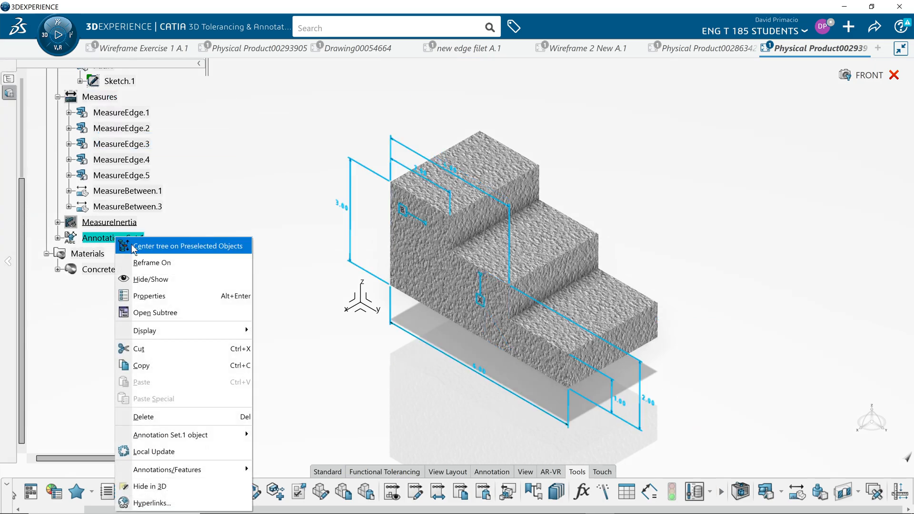
pyautogui.click(145, 281)
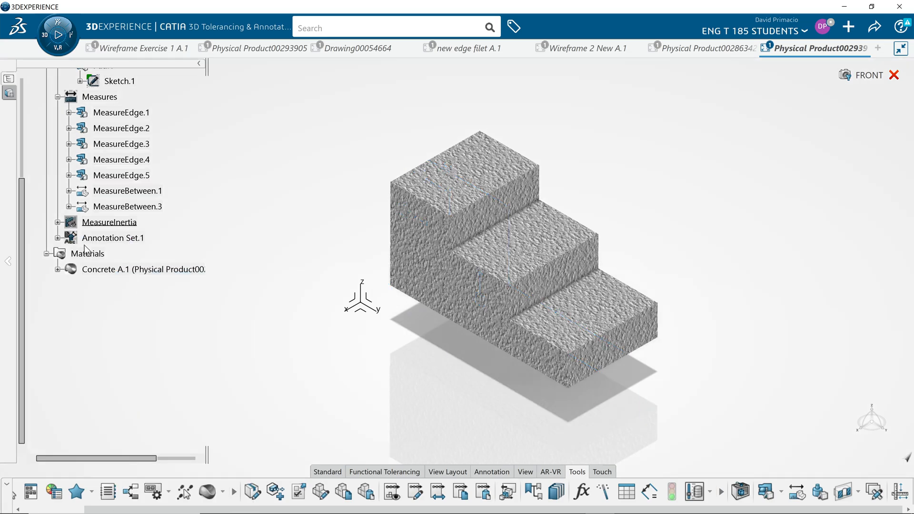
# Open Sketch.1 under Pad.1 to examine the dimensioned step profile, and exit the sketch.
pyautogui.moveTo(24, 248); pyautogui.dragTo(33, 130)
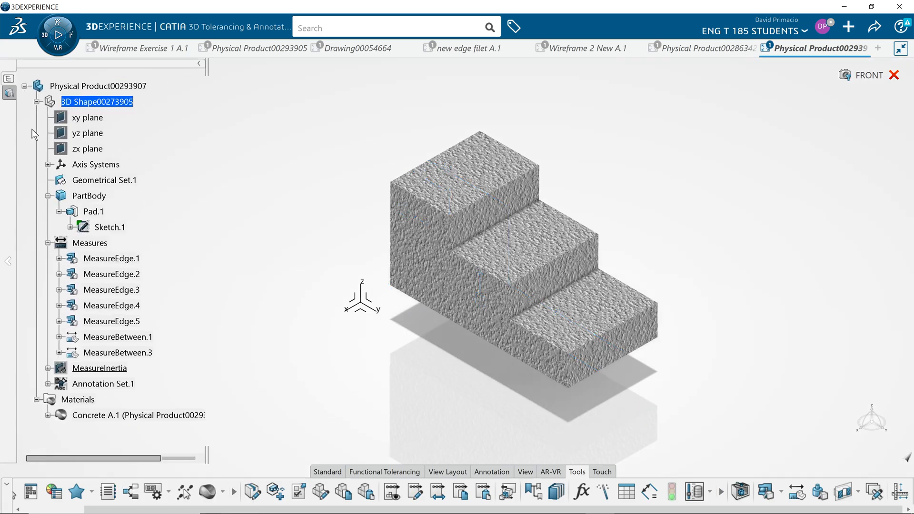
pyautogui.doubleClick(109, 227)
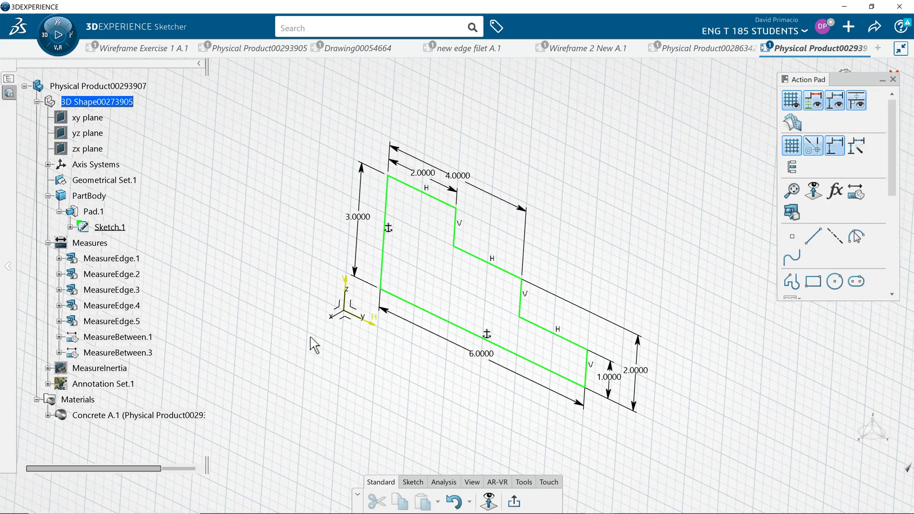
pyautogui.moveTo(441, 375)
pyautogui.mouseDown(button='middle')
pyautogui.moveTo(383, 375)
pyautogui.moveTo(385, 365)
pyautogui.moveTo(418, 383)
pyautogui.mouseUp(button='middle')
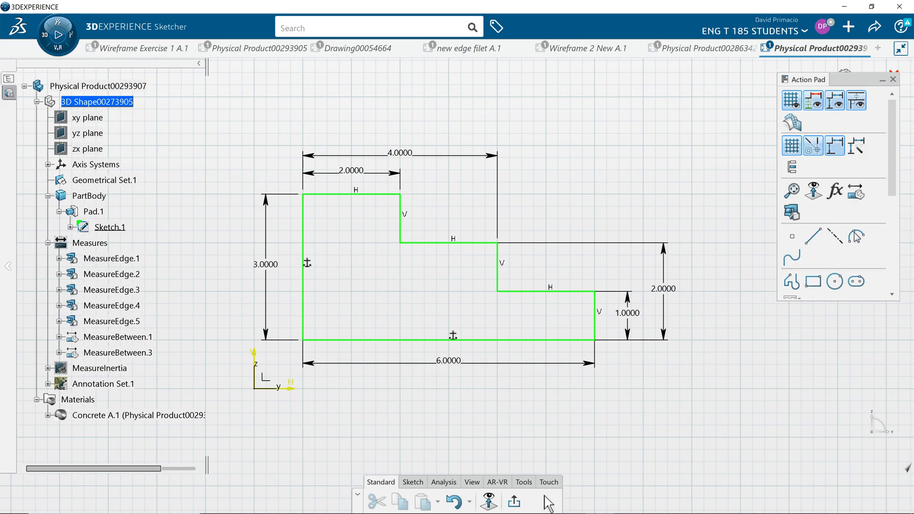
pyautogui.click(514, 504)
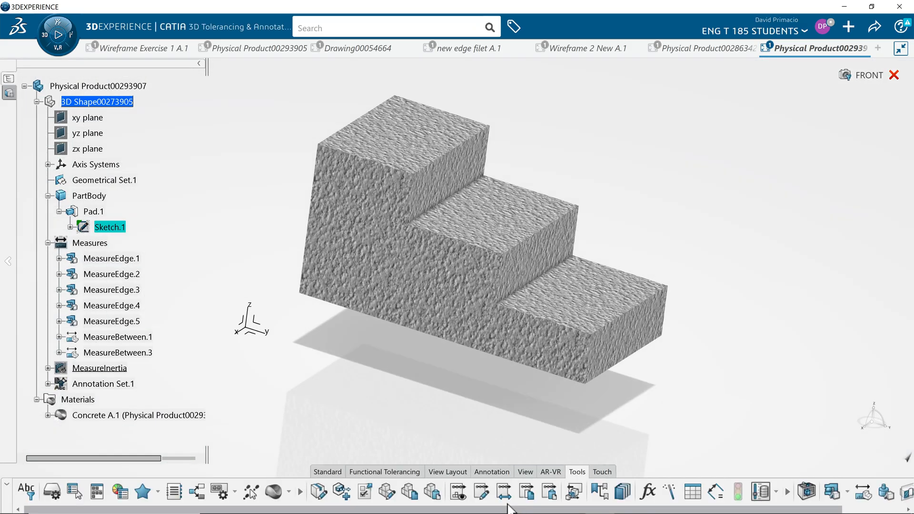
# Hide the Absolute Axis System and Geometrical Set.1.
pyautogui.moveTo(321, 420); pyautogui.dragTo(341, 405, button='middle')
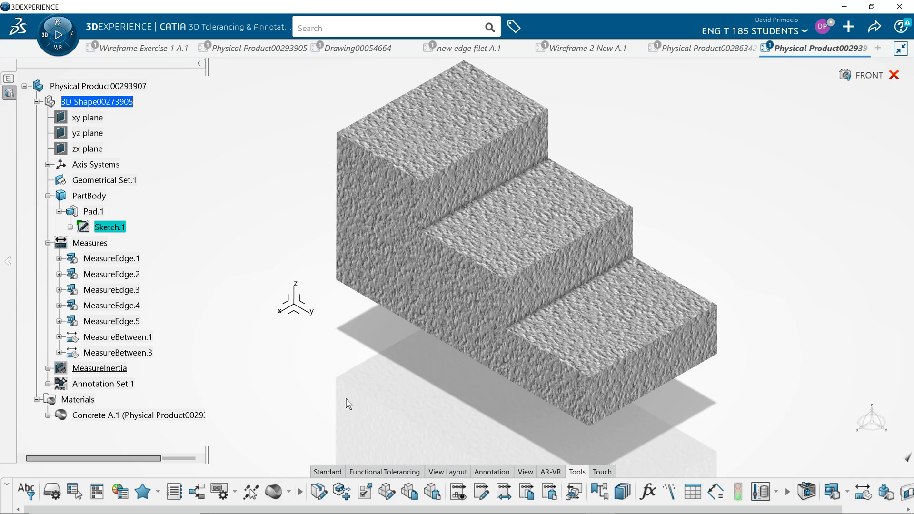
pyautogui.click(48, 164)
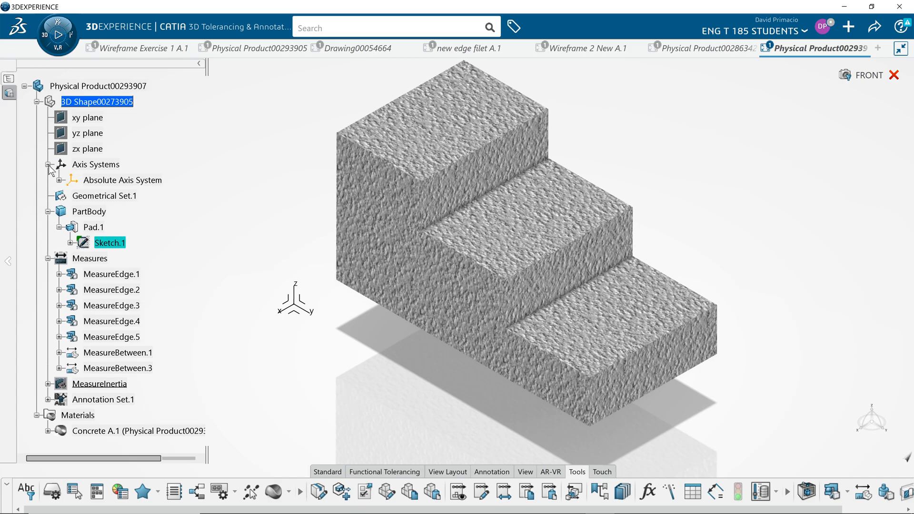
pyautogui.rightClick(102, 181)
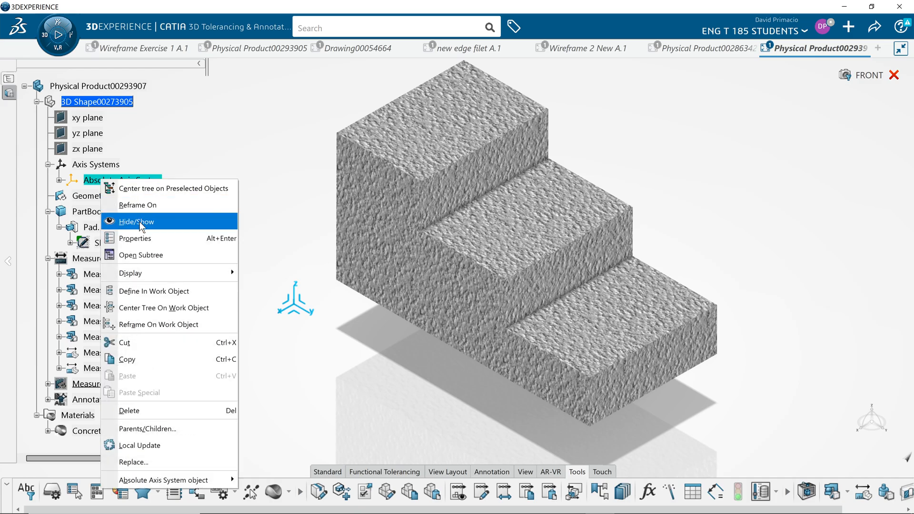
pyautogui.click(135, 221)
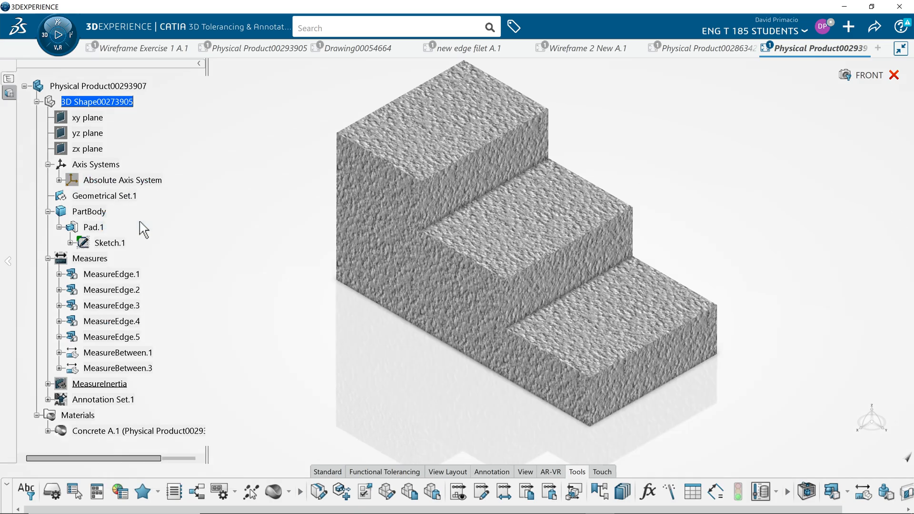
pyautogui.rightClick(101, 196)
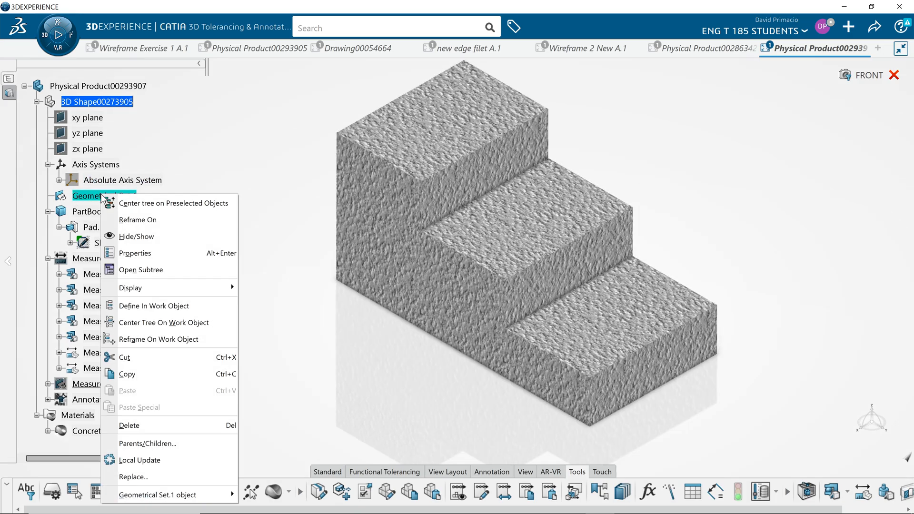
pyautogui.click(139, 238)
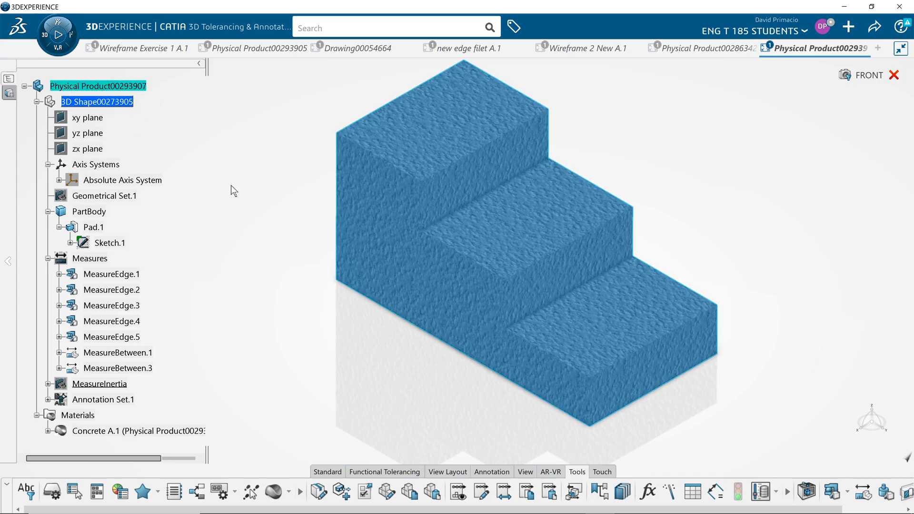
pyautogui.moveTo(412, 400); pyautogui.dragTo(408, 425, button='middle')
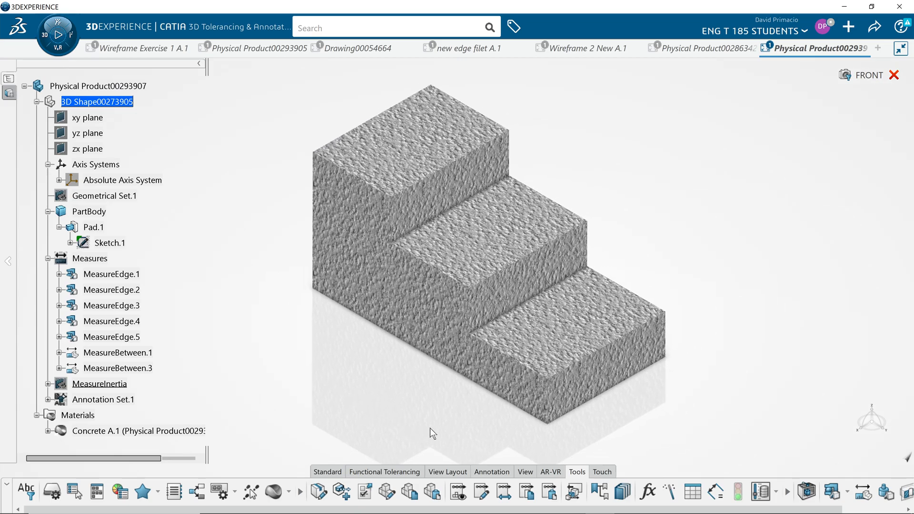
pyautogui.click(523, 473)
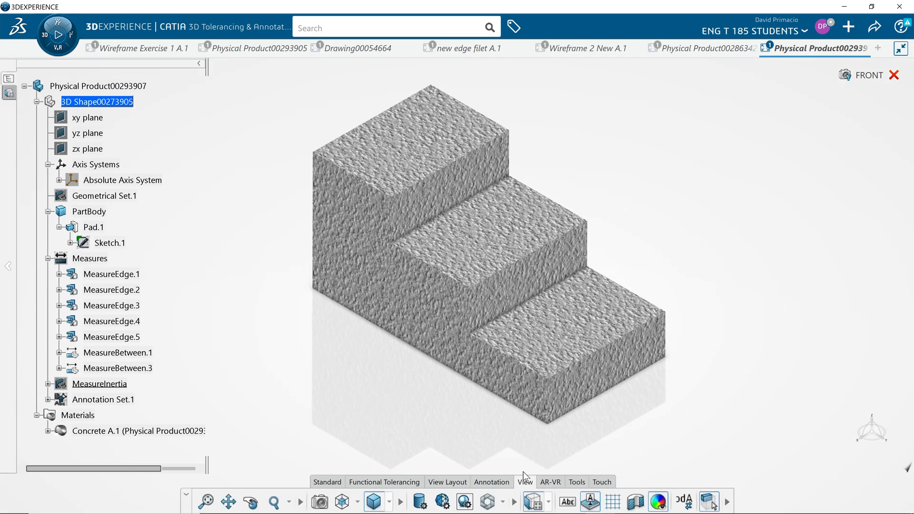
pyautogui.click(574, 482)
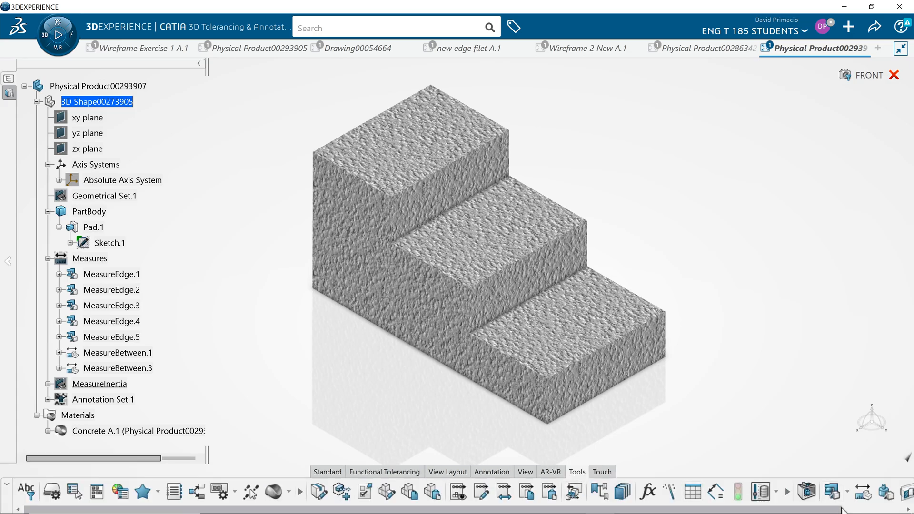
pyautogui.click(892, 511)
pyautogui.moveTo(892, 511); pyautogui.dragTo(913, 513)
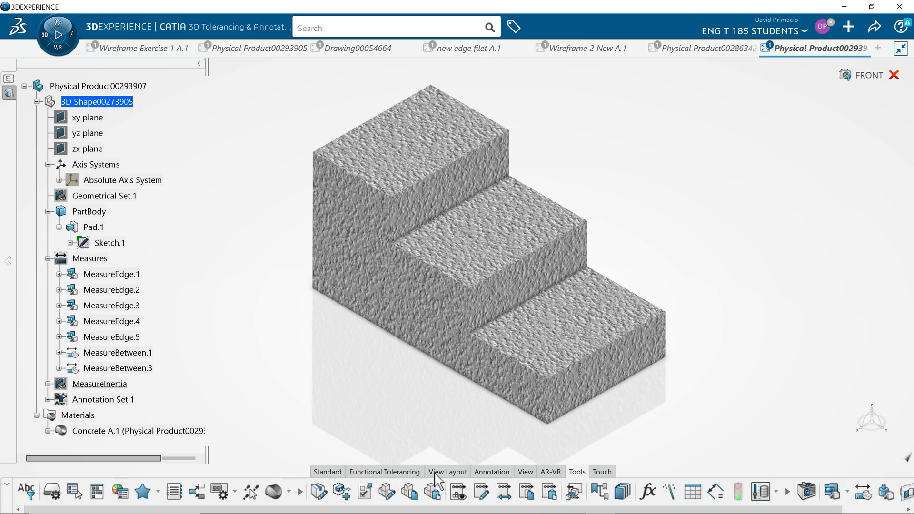
# Fit the whole model in the view, move it out of sight, and fit it again.
pyautogui.click(525, 472)
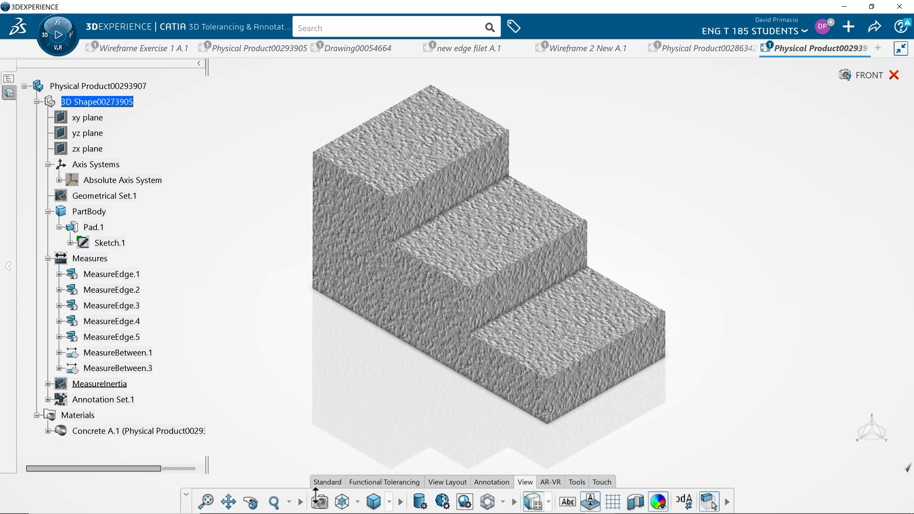
pyautogui.click(210, 504)
pyautogui.moveTo(587, 247); pyautogui.dragTo(905, 123, button='middle')
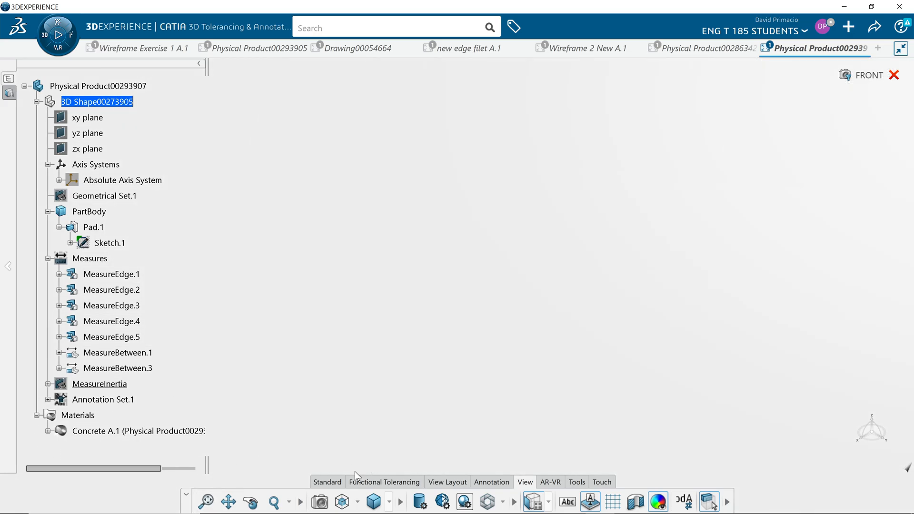
pyautogui.click(212, 508)
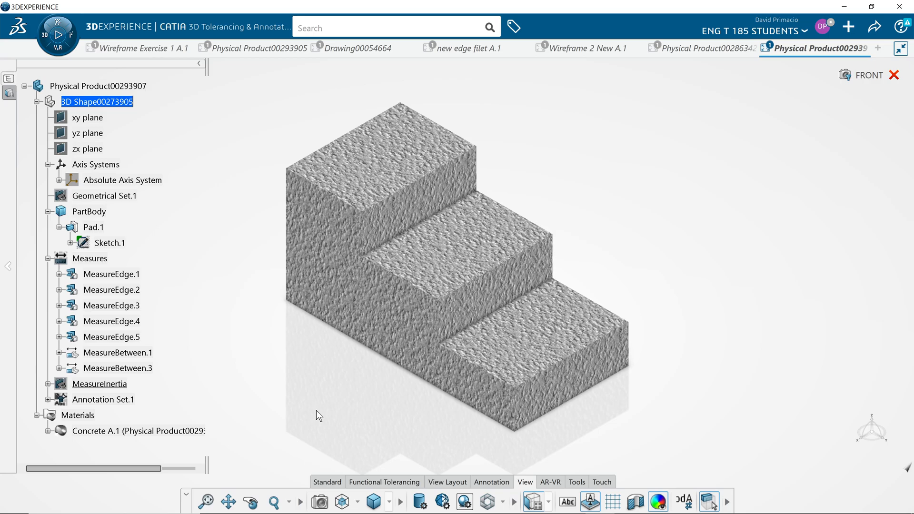
# Save the current isometric view of the block as a new camera named ENG ISO-VIEW and close the Views dialog.
pyautogui.click(320, 502)
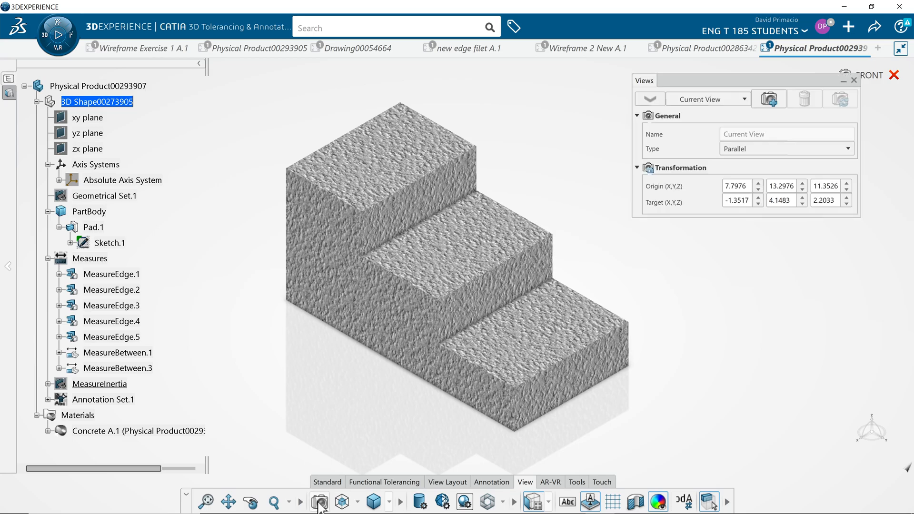
pyautogui.click(769, 99)
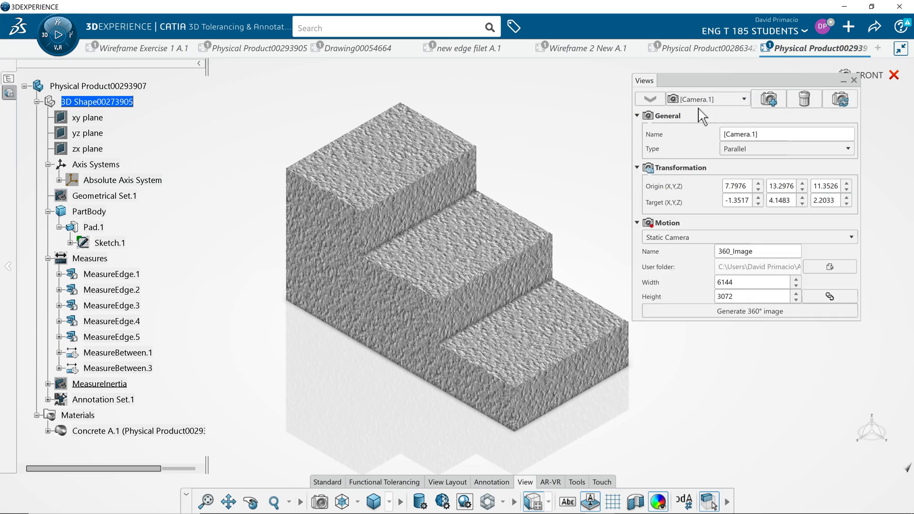
pyautogui.moveTo(766, 136); pyautogui.dragTo(720, 136)
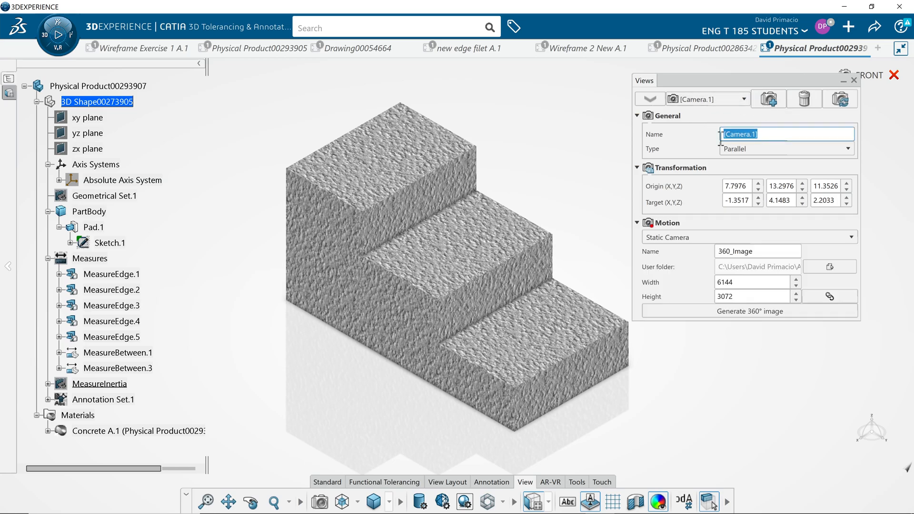
pyautogui.press('capslock')
pyautogui.write('ENG ISO')
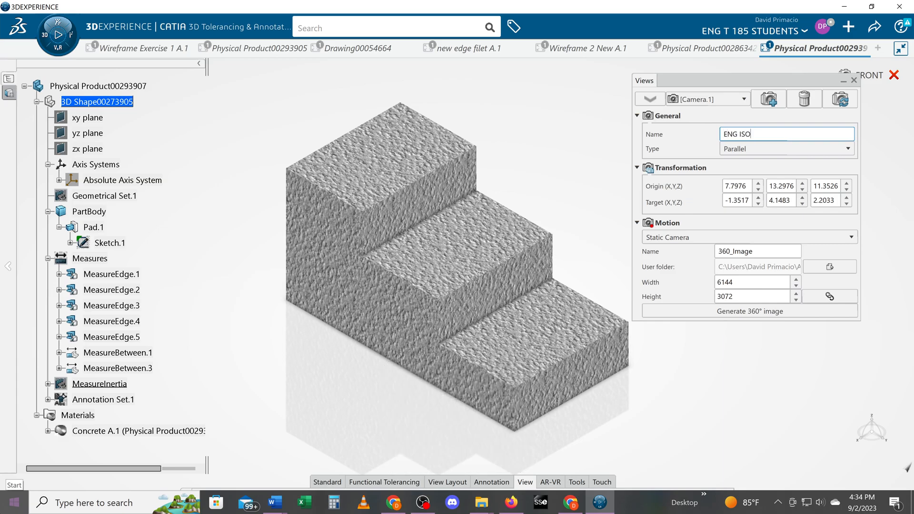
pyautogui.write('-VIEW')
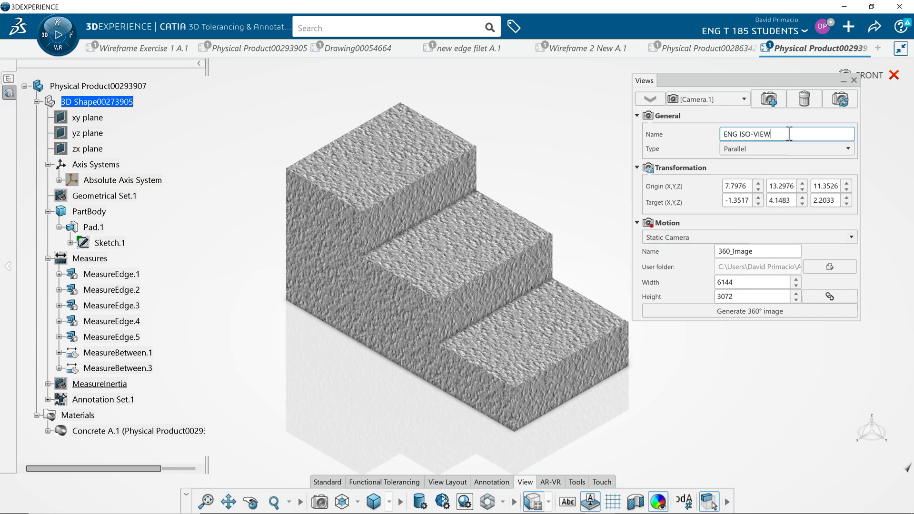
pyautogui.click(746, 99)
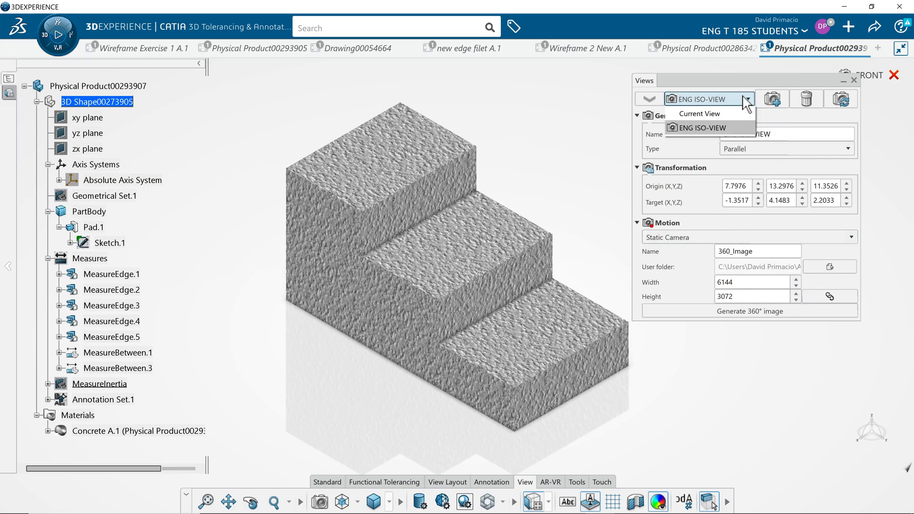
pyautogui.click(720, 127)
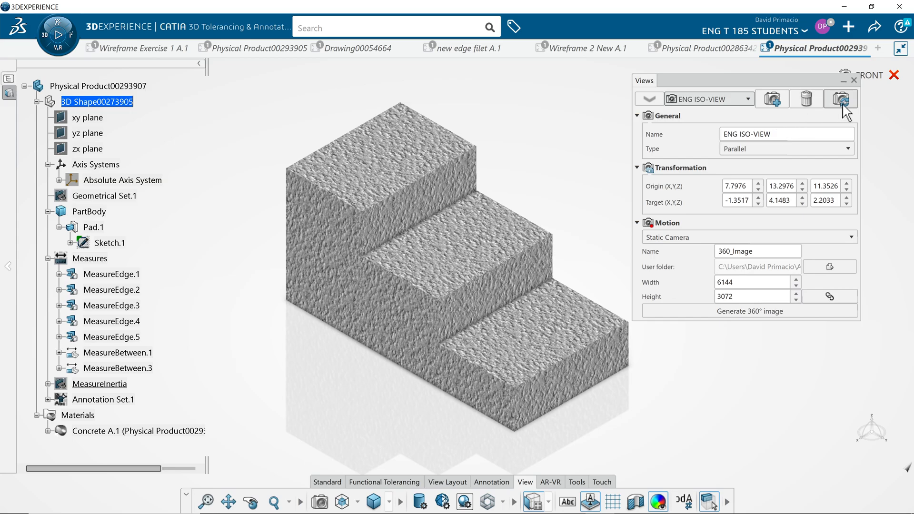
pyautogui.click(854, 80)
# Rotate and move the block out of sight, and recall the saved ENG ISO-VIEW camera.
pyautogui.moveTo(356, 316); pyautogui.dragTo(301, 329, button='middle')
pyautogui.moveTo(283, 374); pyautogui.dragTo(728, 53, button='middle')
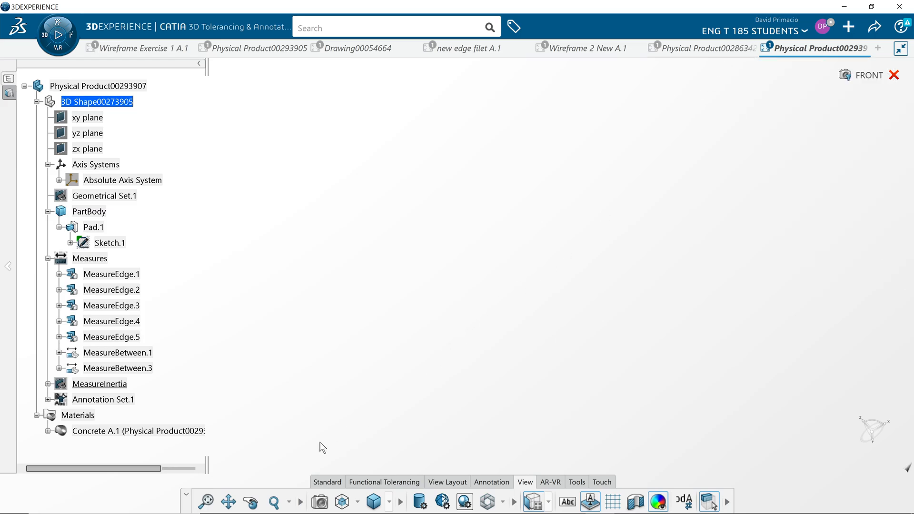
pyautogui.click(320, 502)
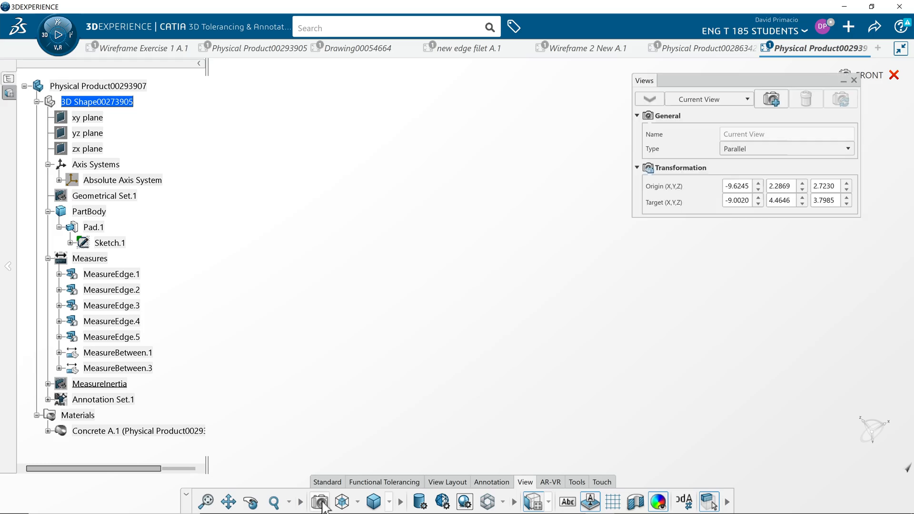
pyautogui.click(747, 99)
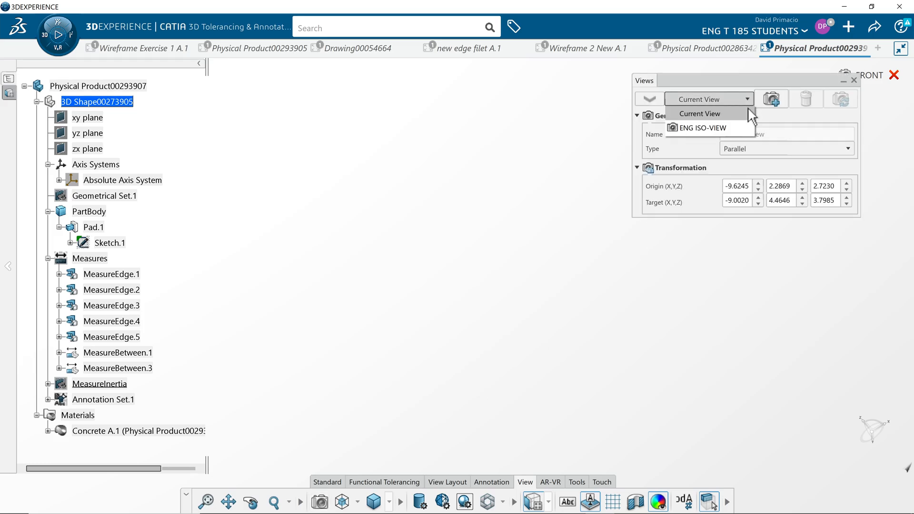
pyautogui.click(713, 129)
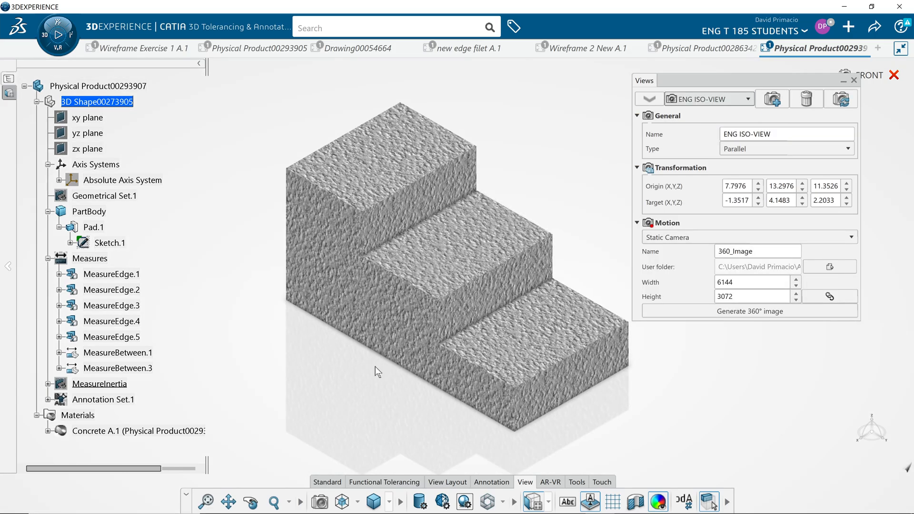
pyautogui.moveTo(377, 372); pyautogui.dragTo(357, 385, button='middle')
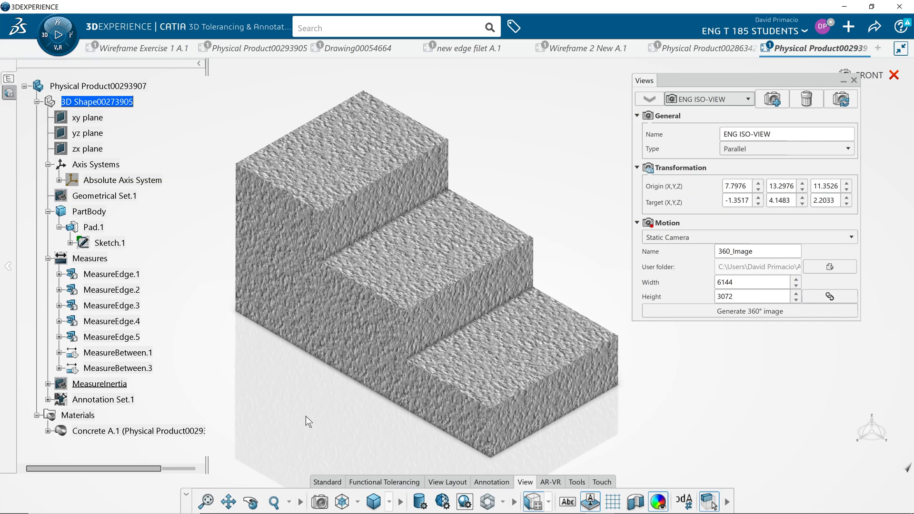
# Switch to the part dataset checklist in Word and read items 10 to 16.
pyautogui.moveTo(331, 510)
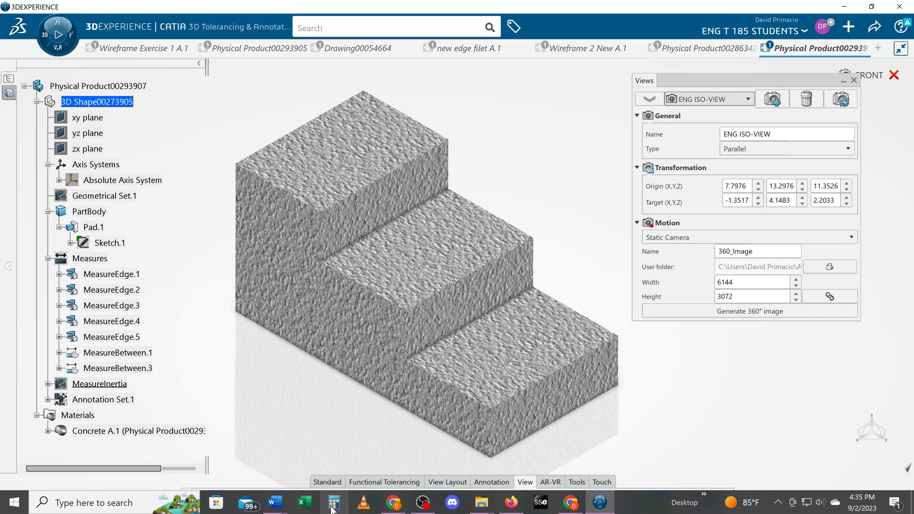
pyautogui.moveTo(275, 502)
pyautogui.click(248, 469)
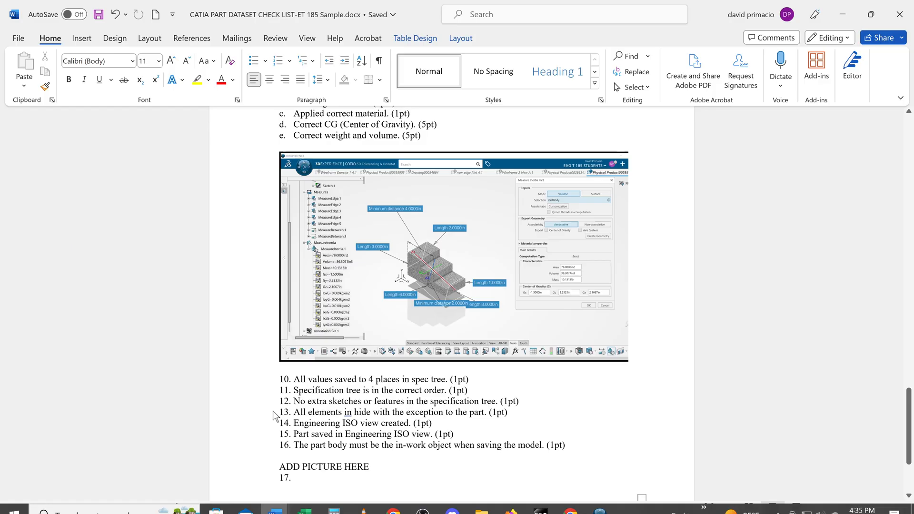
pyautogui.scroll(-2, 274, 415)
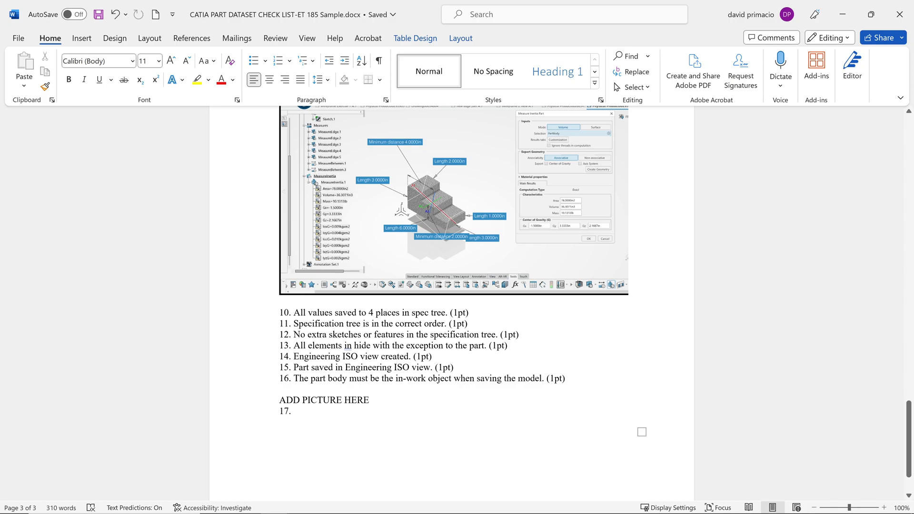
# Return to 3DEXPERIENCE and review the specification tree, collapsing Measures and checking Pad.1, the Concrete material and the MeasureInertia values.
pyautogui.hotkey('alt', 'Tab')
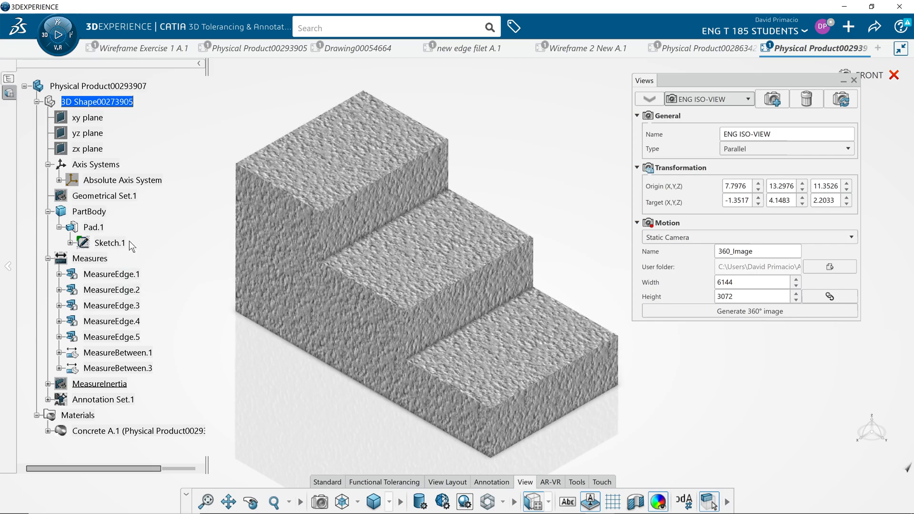
pyautogui.click(95, 227)
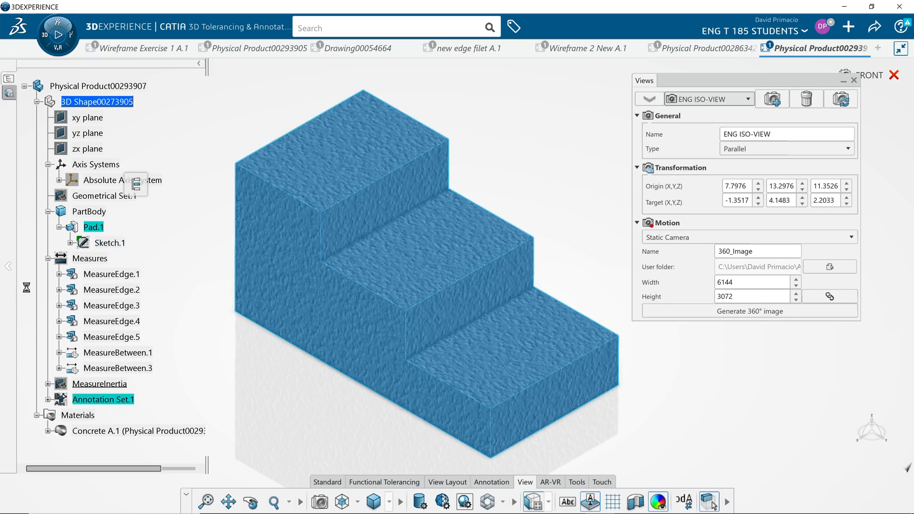
pyautogui.click(48, 258)
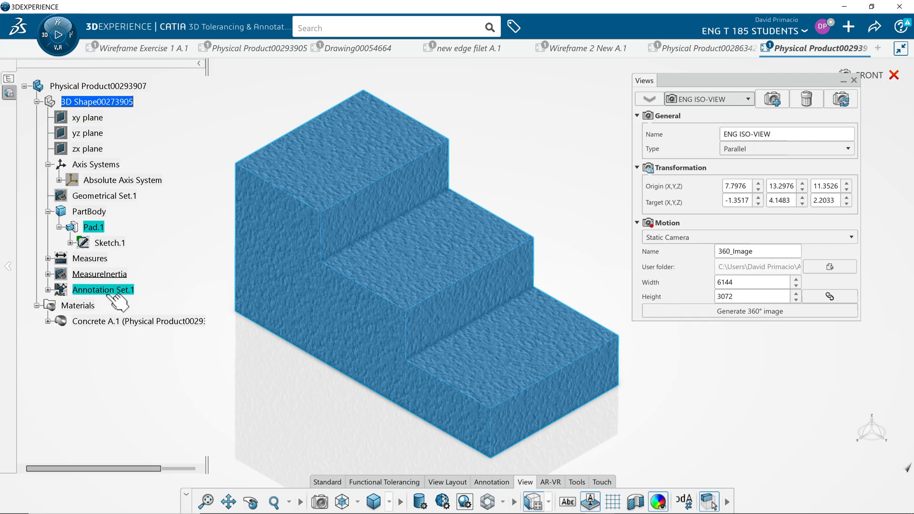
pyautogui.click(48, 322)
pyautogui.click(48, 322)
pyautogui.moveTo(363, 399)
pyautogui.mouseDown(button='middle')
pyautogui.moveTo(356, 385)
pyautogui.moveTo(370, 409)
pyautogui.mouseUp(button='middle')
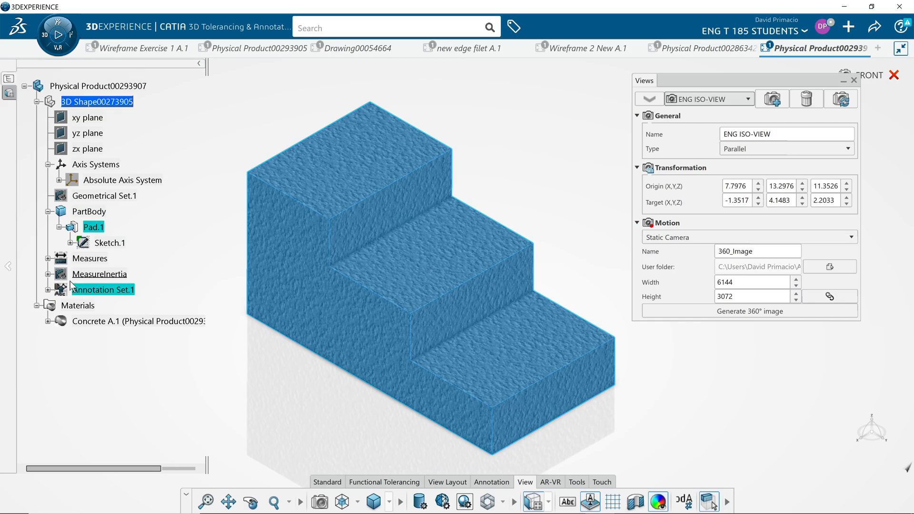
pyautogui.click(47, 274)
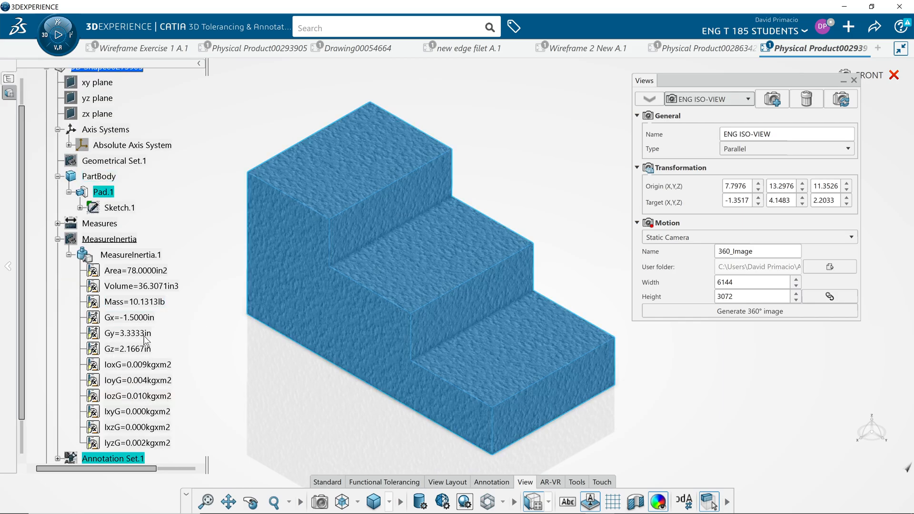
pyautogui.click(58, 239)
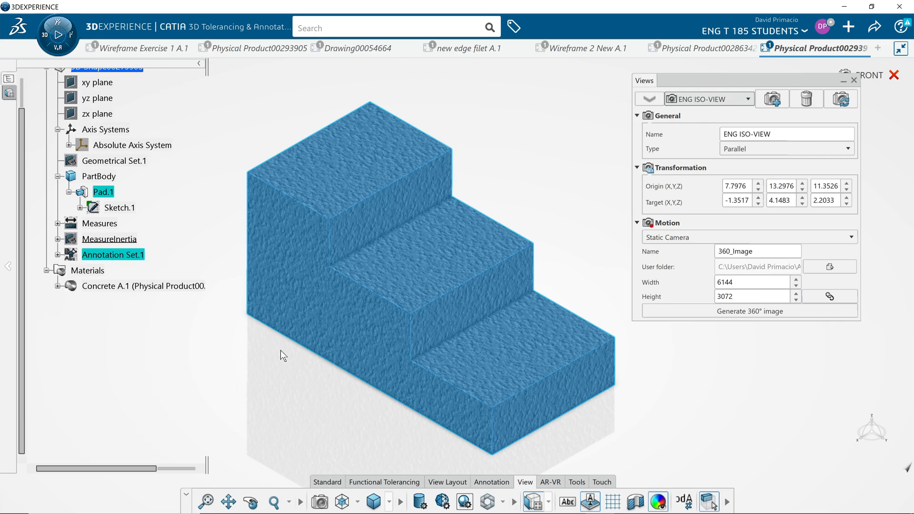
pyautogui.click(289, 383)
pyautogui.moveTo(288, 380); pyautogui.dragTo(289, 380, button='middle')
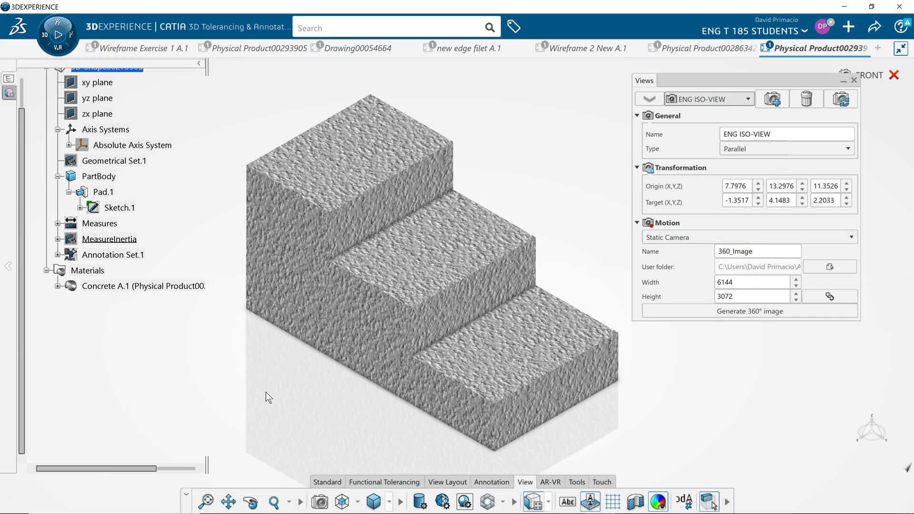
# Switch to the Word checklist and review items 12 to 16, covering extra features, hidden elements, the Engineering ISO view and the in-work object.
pyautogui.hotkey('alt', 'Tab')
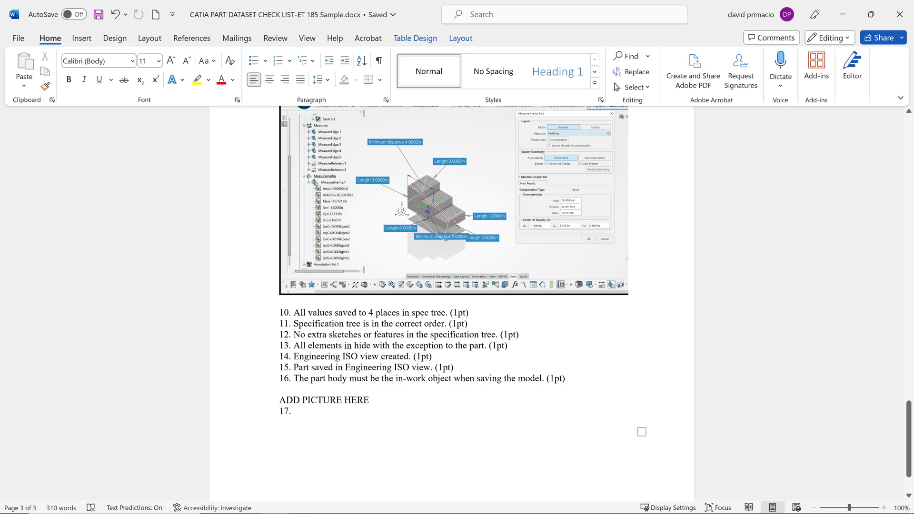
pyautogui.moveTo(487, 345); pyautogui.dragTo(307, 345)
pyautogui.click(386, 334)
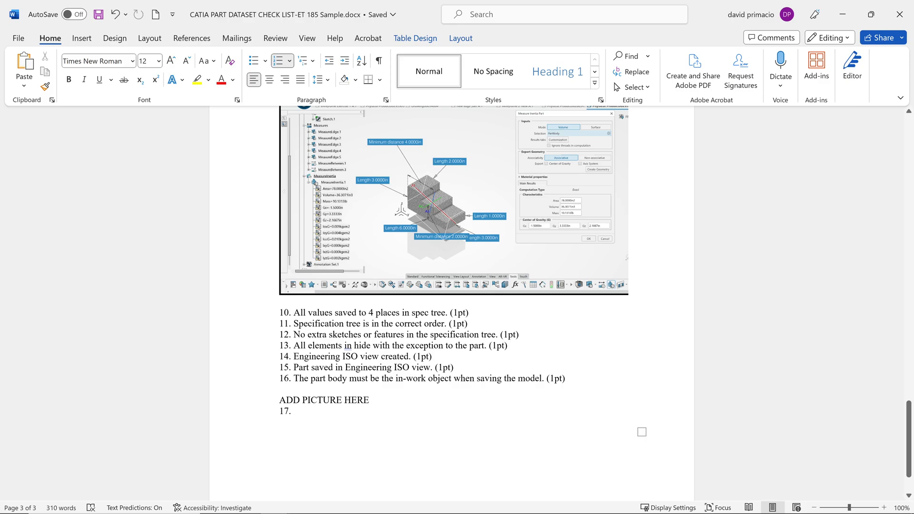
pyautogui.moveTo(412, 356); pyautogui.dragTo(294, 356)
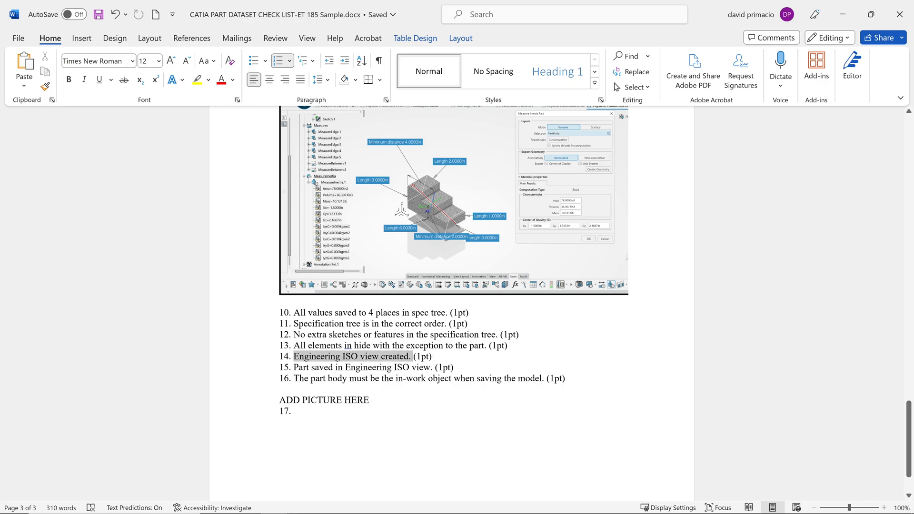
pyautogui.click(403, 367)
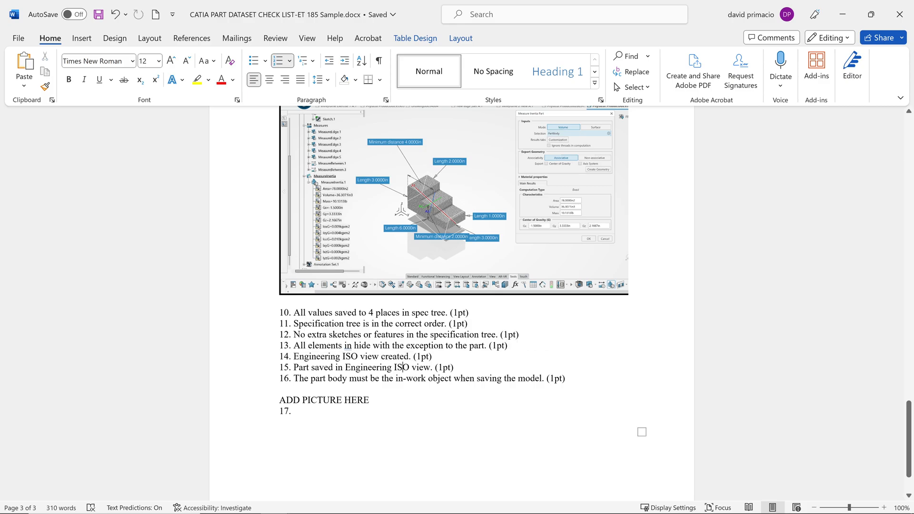
pyautogui.moveTo(437, 367); pyautogui.dragTo(296, 380)
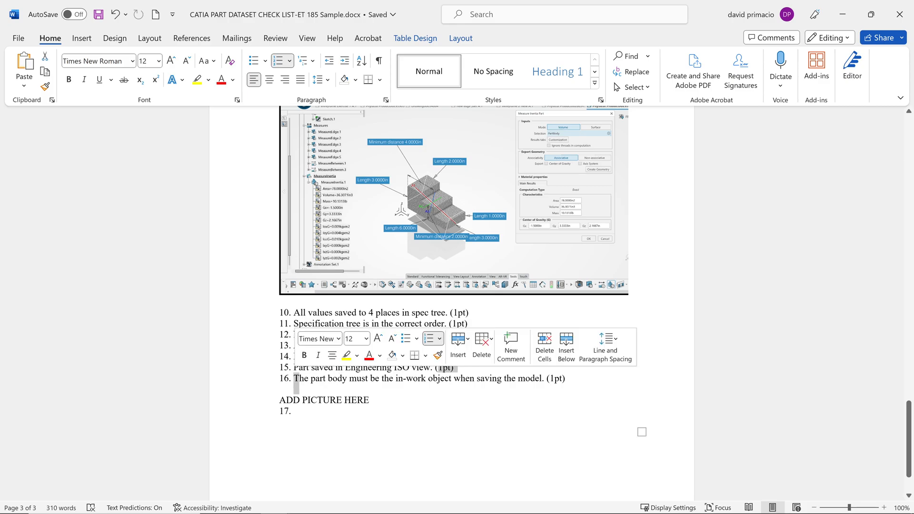
pyautogui.click(454, 379)
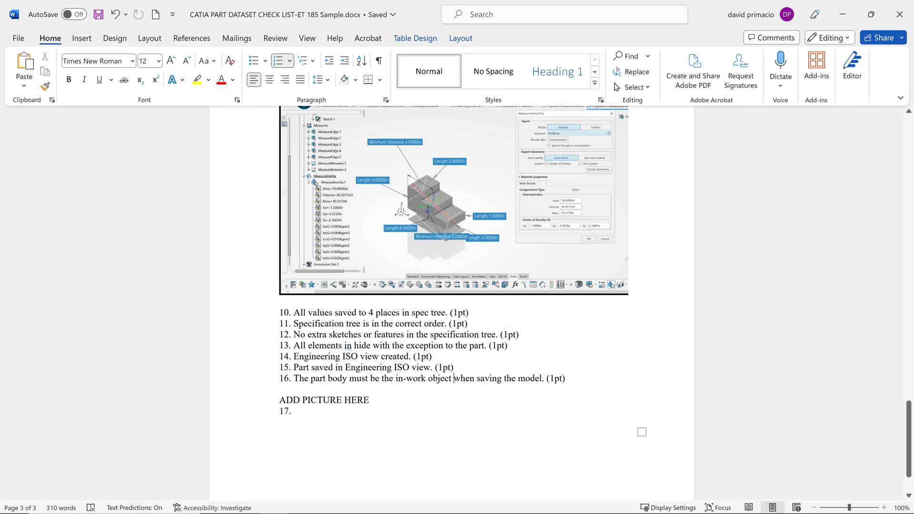
# Return to 3DEXPERIENCE and define PartBody as the in-work object.
pyautogui.hotkey('alt', 'Tab')
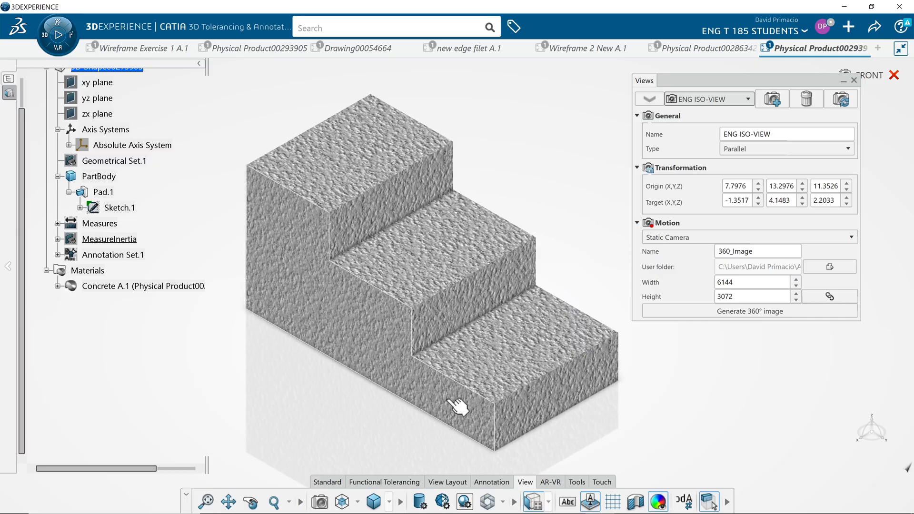
pyautogui.click(114, 177)
pyautogui.rightClick(112, 175)
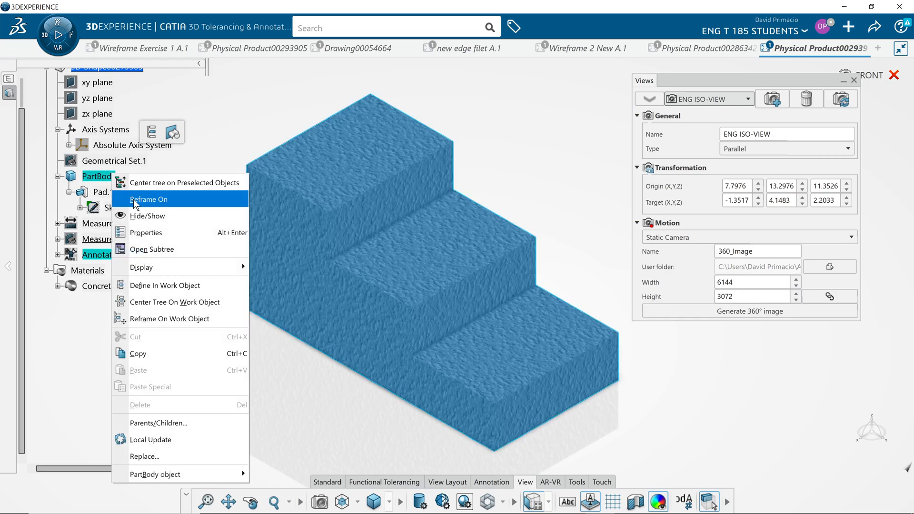
pyautogui.click(167, 285)
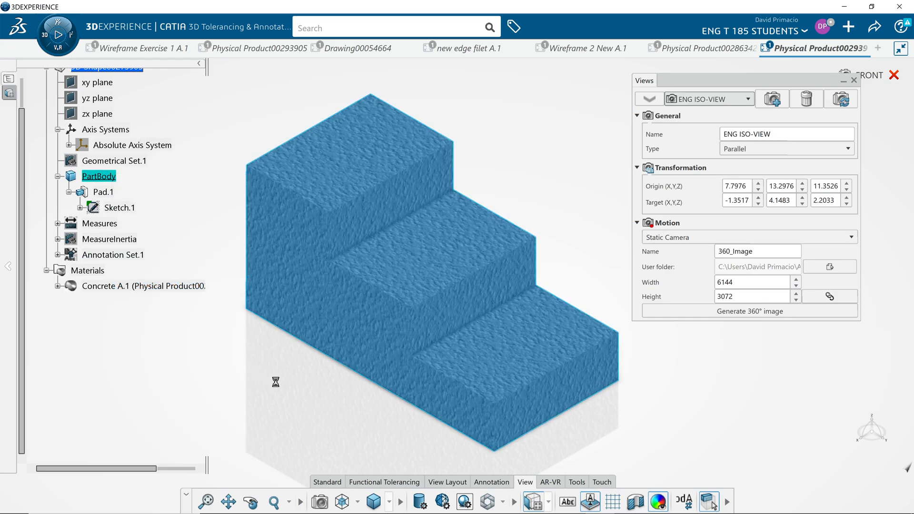
pyautogui.click(313, 392)
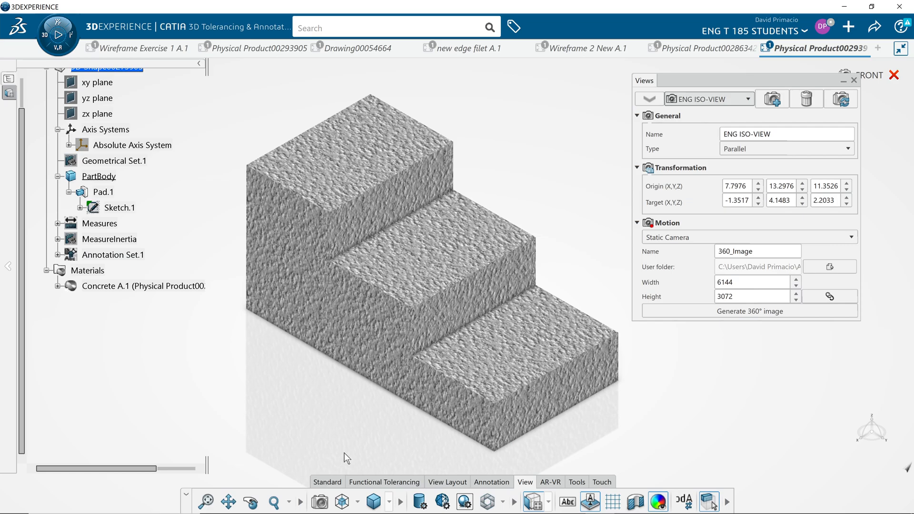
# Switch to the Word checklist and remove the empty item number 17 below ADD PICTURE HERE.
pyautogui.hotkey('alt', 'Tab')
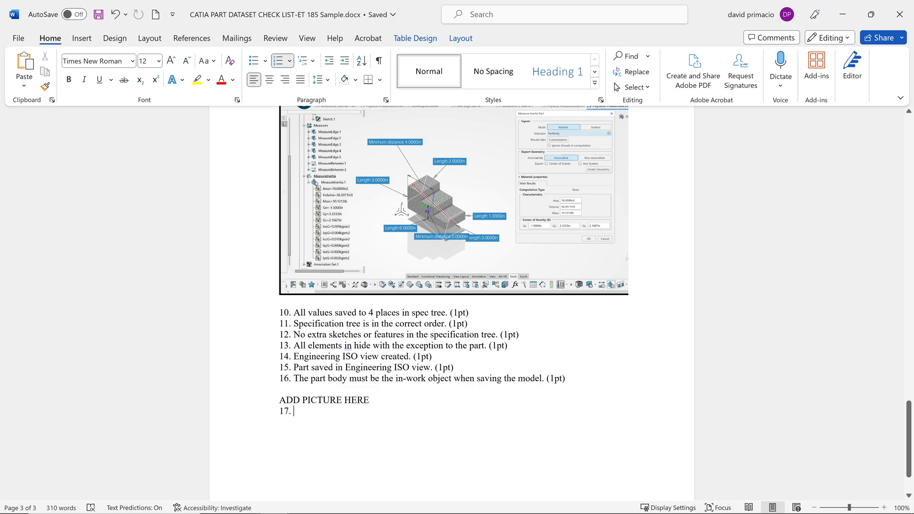
pyautogui.click(210, 422)
pyautogui.press('BackSpace')
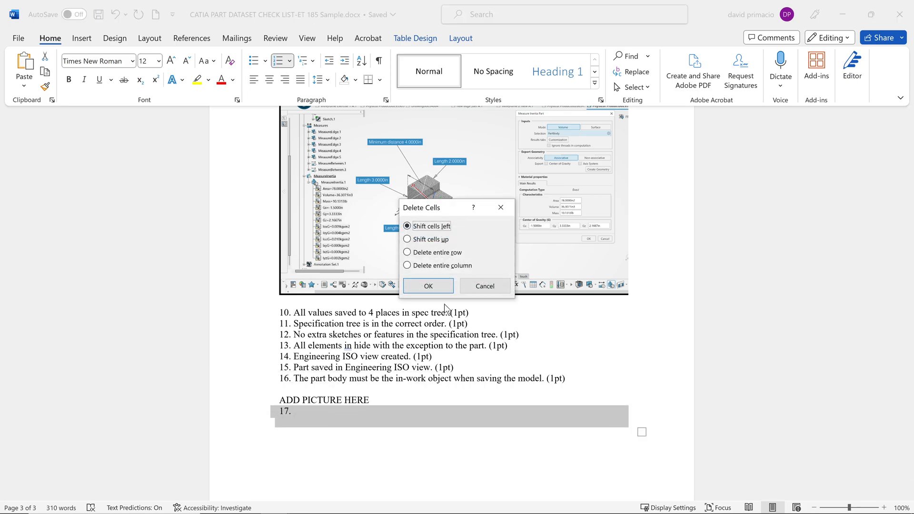
pyautogui.click(485, 286)
pyautogui.click(297, 414)
pyautogui.press('BackSpace')
pyautogui.press('BackSpace')
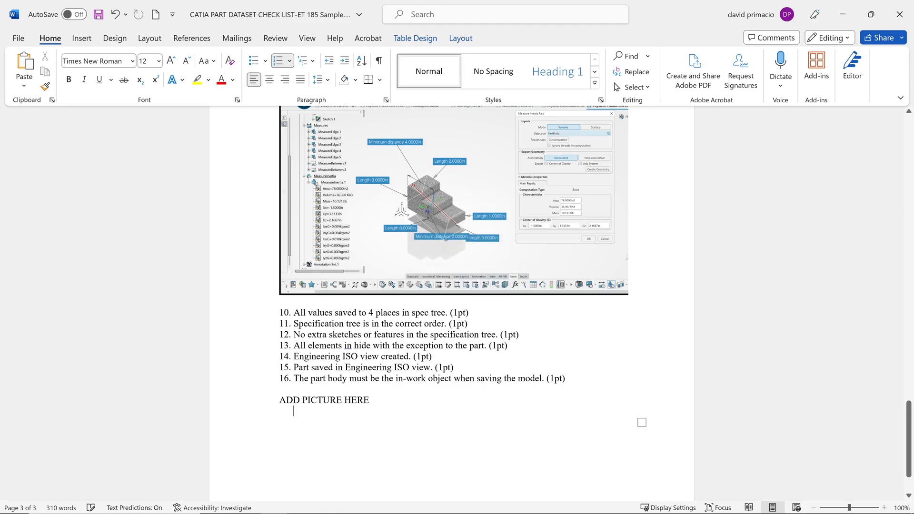
# Delete the ADD PICTURE HERE placeholder below checklist item 16, keeping the insertion point on that line.
pyautogui.moveTo(281, 401)
pyautogui.mouseDown()
pyautogui.moveTo(285, 411)
pyautogui.moveTo(284, 403)
pyautogui.mouseUp()
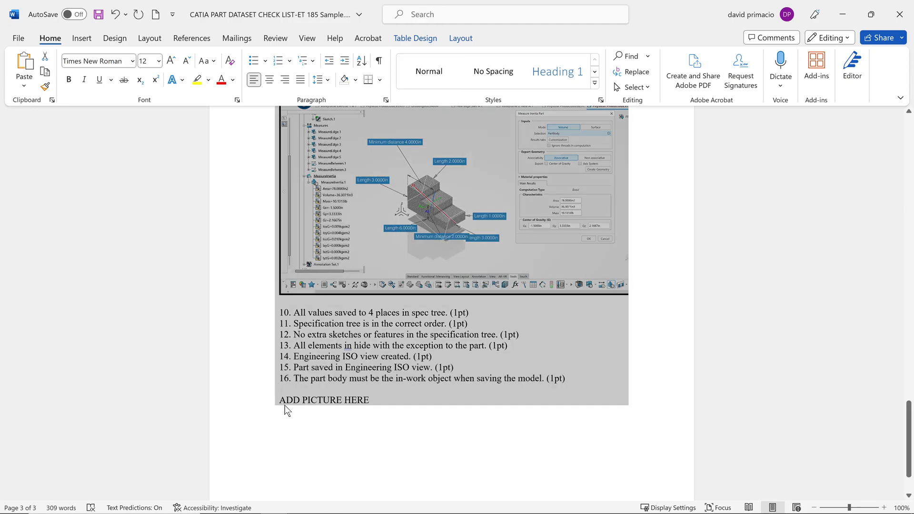
pyautogui.click(287, 400)
pyautogui.hotkey('ctrl', 'shift', 'Left')
pyautogui.hotkey('ctrl', 'shift', 'Left')
pyautogui.hotkey('ctrl', 'shift', 'Left')
pyautogui.press('BackSpace')
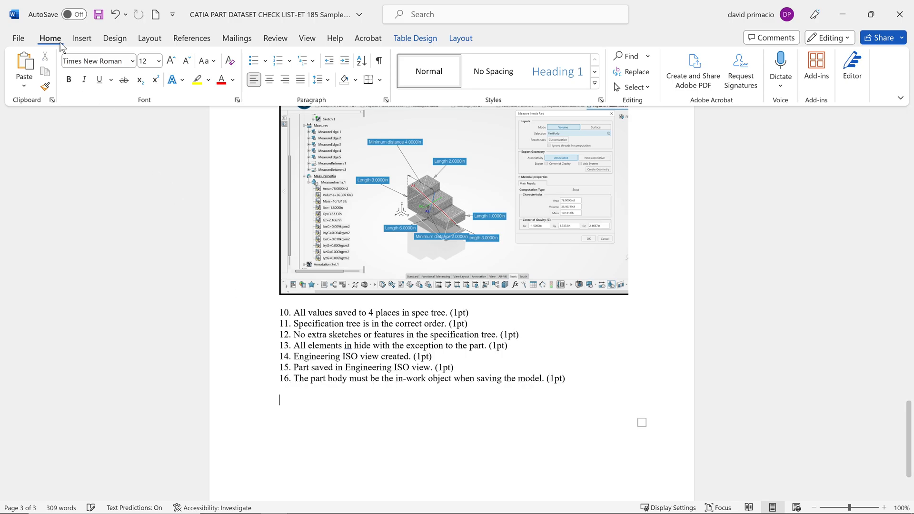
# Insert a screenshot of the open 3DEXPERIENCE window showing the stepped block in place of the placeholder below item 16.
pyautogui.click(80, 38)
pyautogui.click(324, 69)
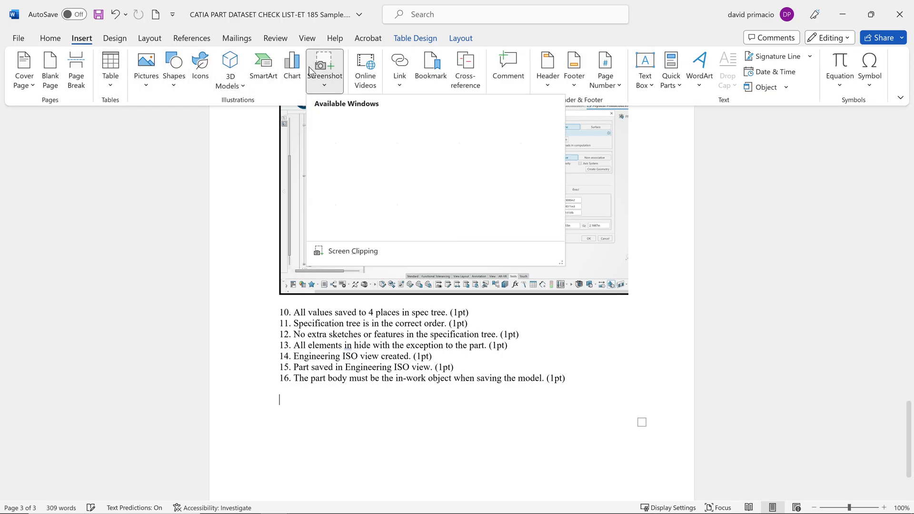
pyautogui.click(326, 149)
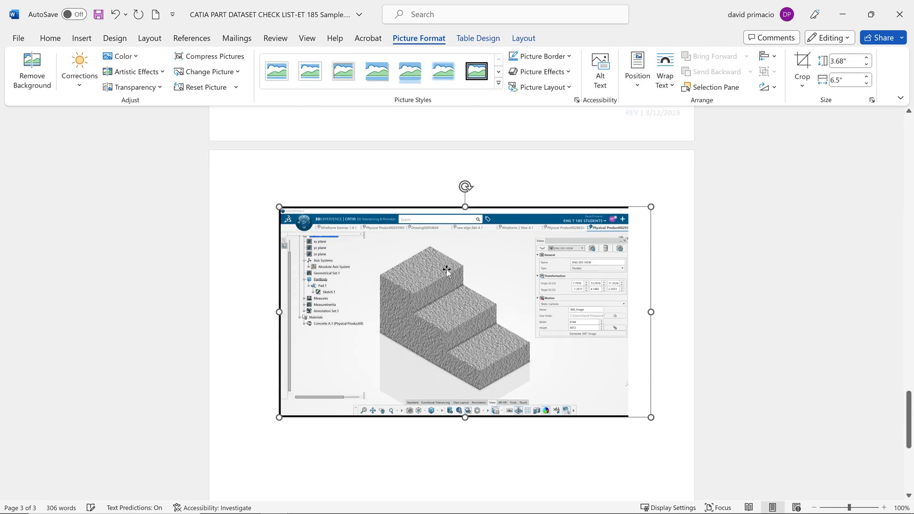
# Review the checklist from the inserted stepped block picture back up to the title, checking the items and their pictures.
pyautogui.scroll(5, 310, 324)
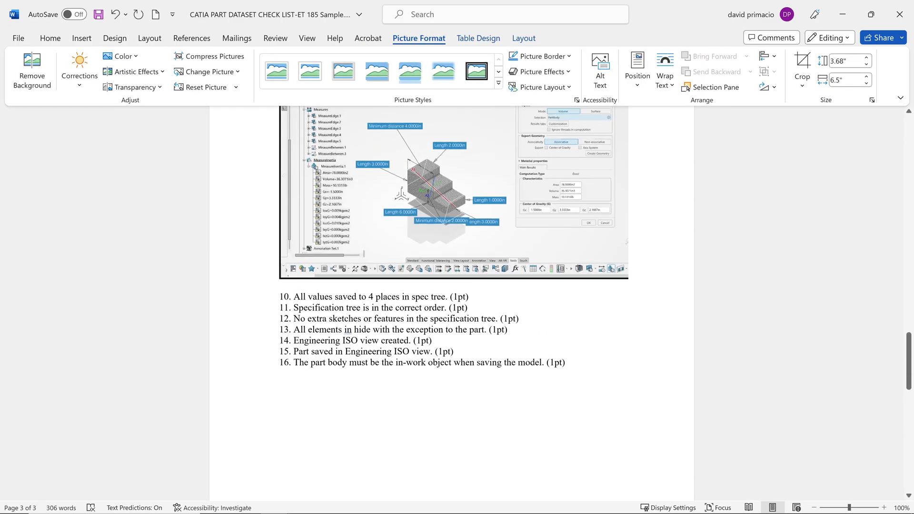
pyautogui.scroll(4, 297, 285)
pyautogui.scroll(-4, 312, 402)
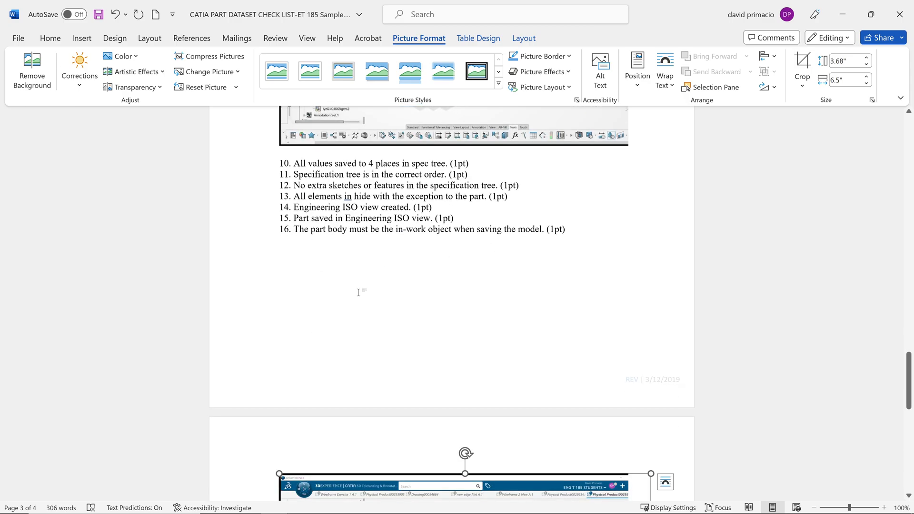
pyautogui.scroll(2, 359, 292)
pyautogui.scroll(-10, 367, 335)
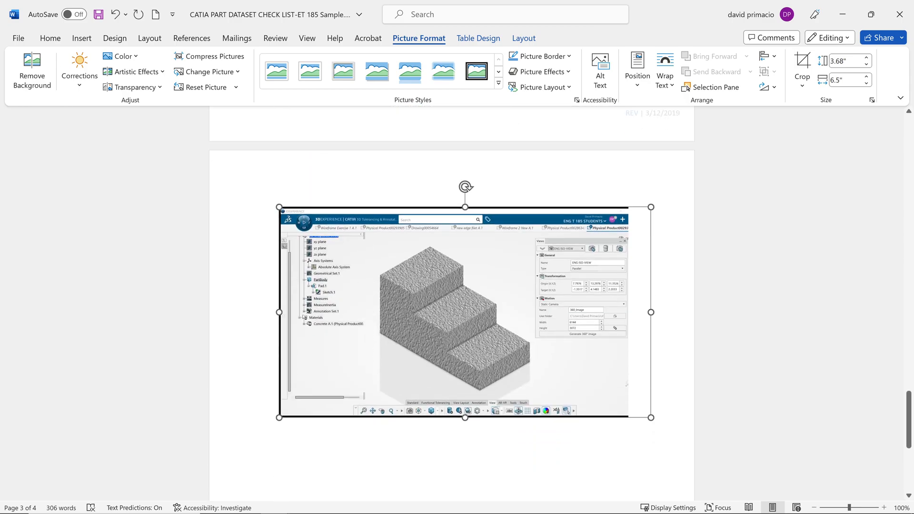
pyautogui.click(424, 444)
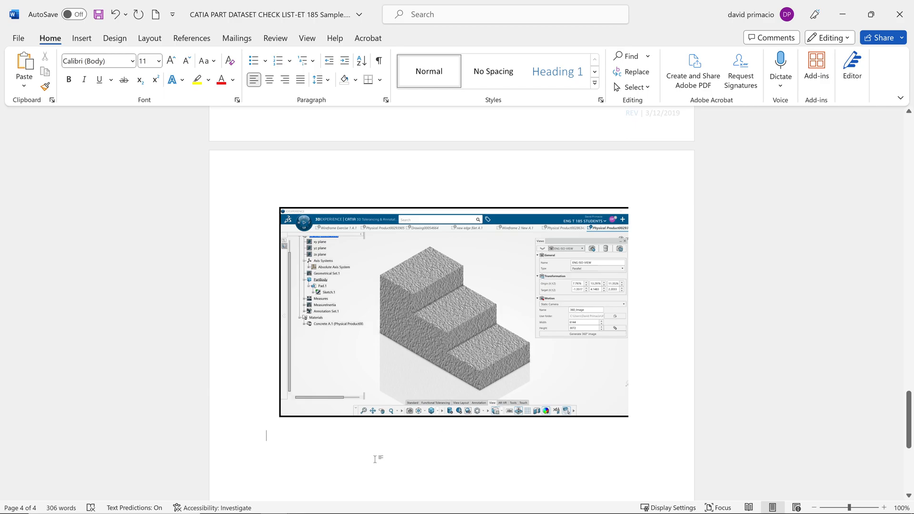
pyautogui.scroll(20, 375, 456)
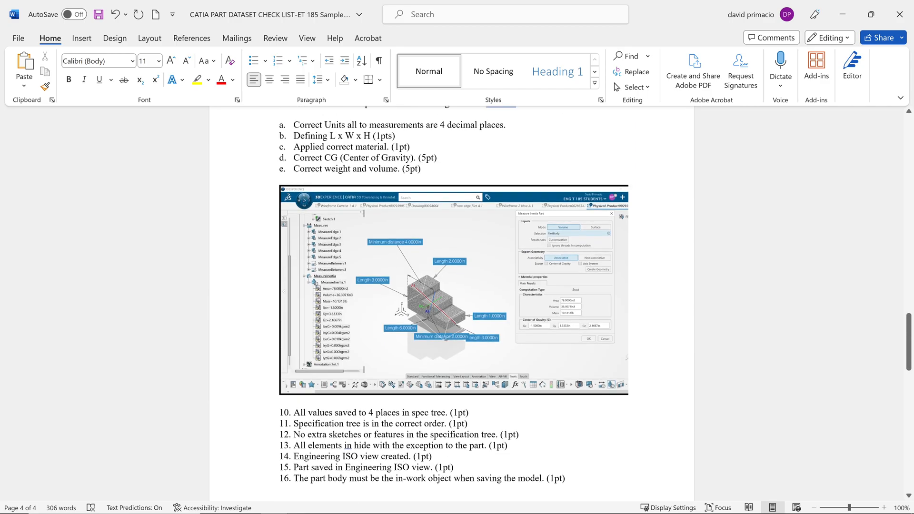
pyautogui.scroll(5, 374, 457)
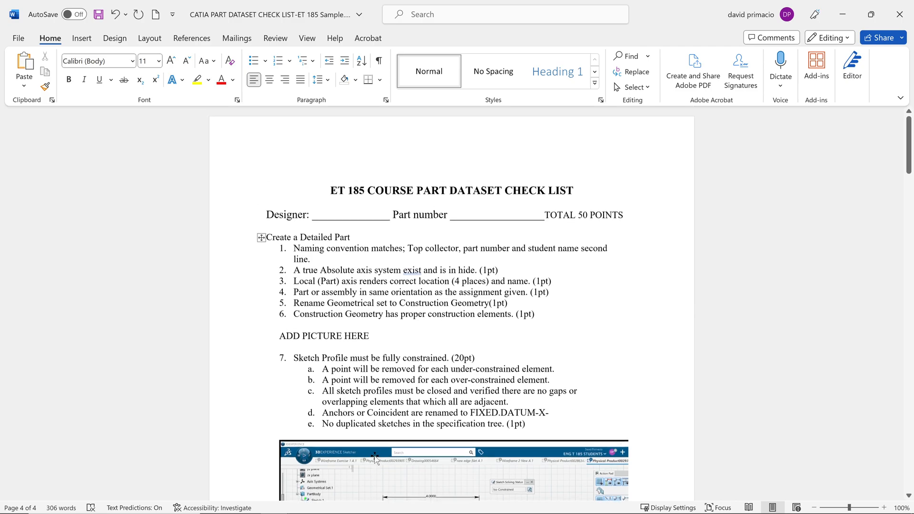